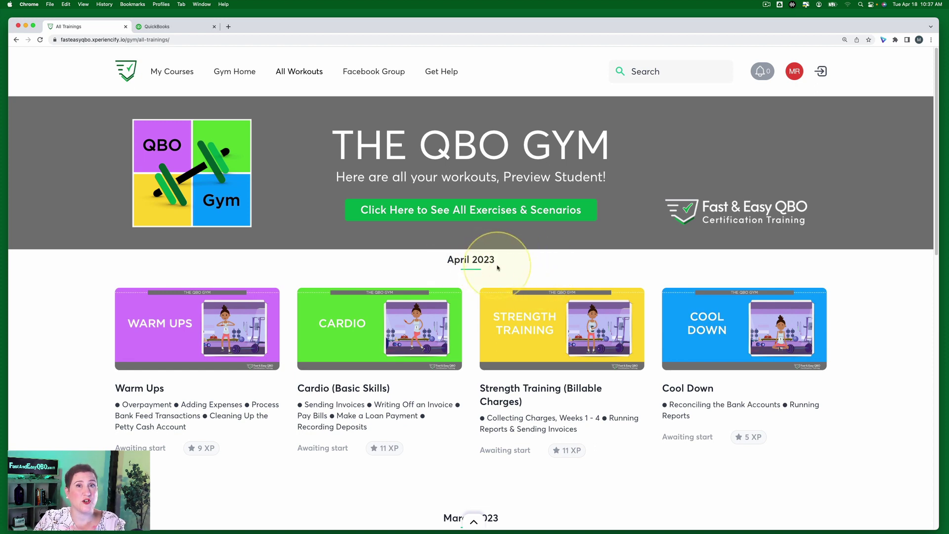
# Step: Scroll down to February 2023 and open the Warm Ups workout card
pyautogui.scroll(-10, 498, 269)
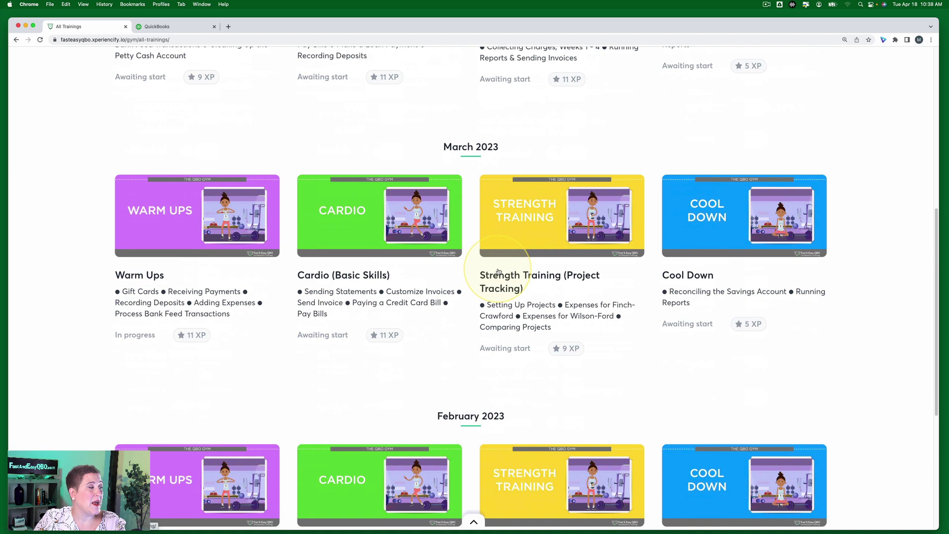
pyautogui.scroll(-1, 498, 270)
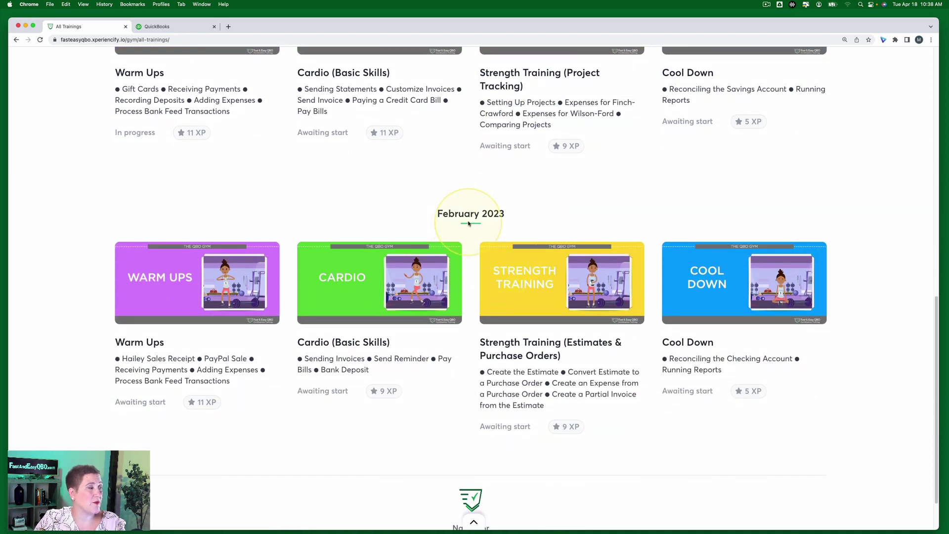
pyautogui.click(194, 283)
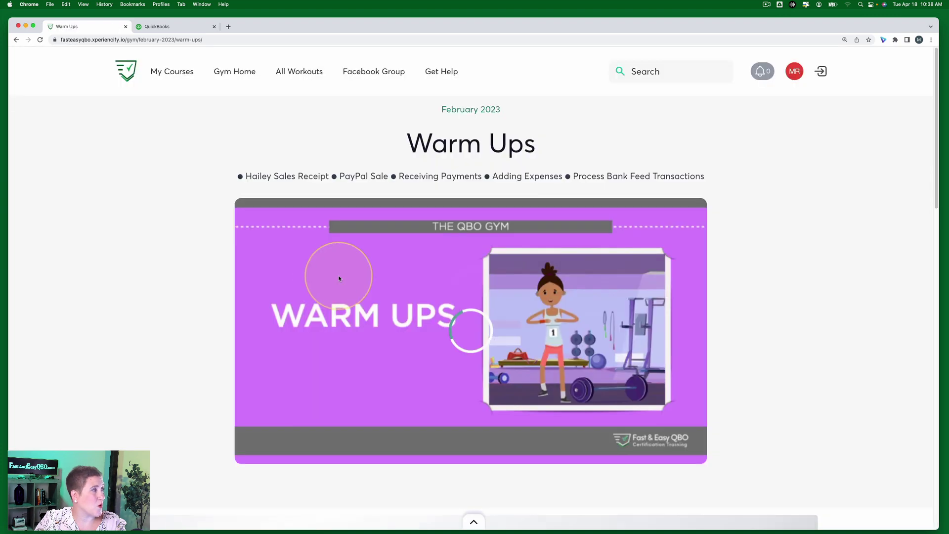
# Step: Tick 'Practiced It!' for Part 1 Hands On Practice and open the Part 2 PayPal Sale [G.23.2.w2] exercise
pyautogui.scroll(-1, 544, 291)
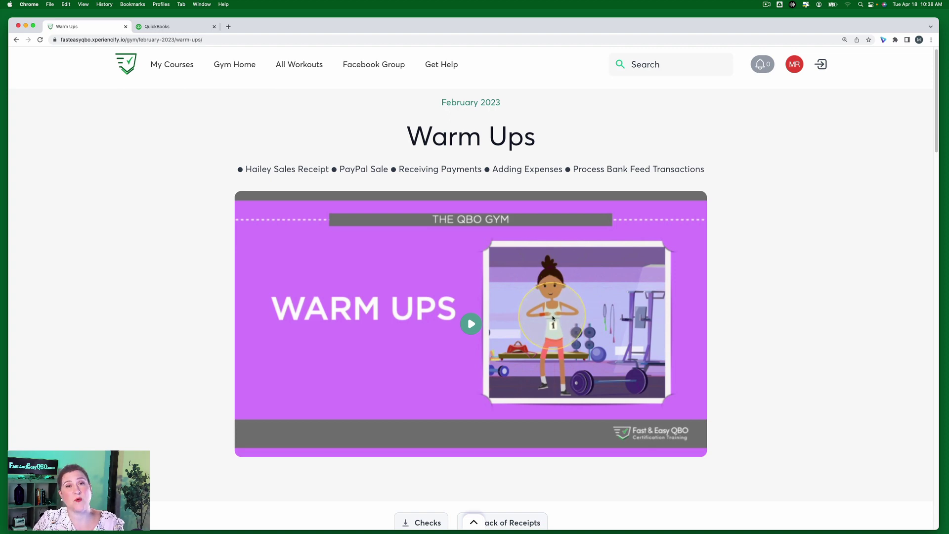
pyautogui.scroll(-10, 553, 320)
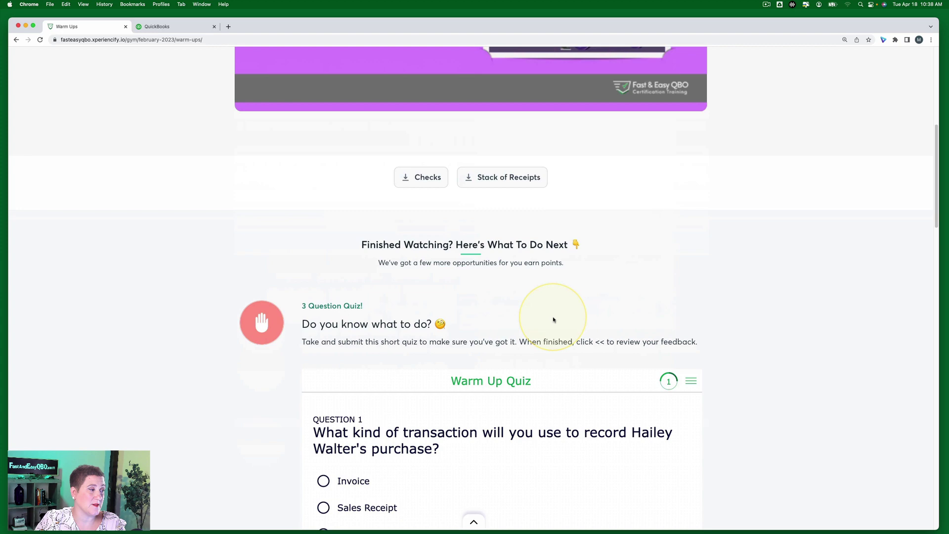
pyautogui.scroll(-4, 564, 278)
pyautogui.scroll(-8, 553, 307)
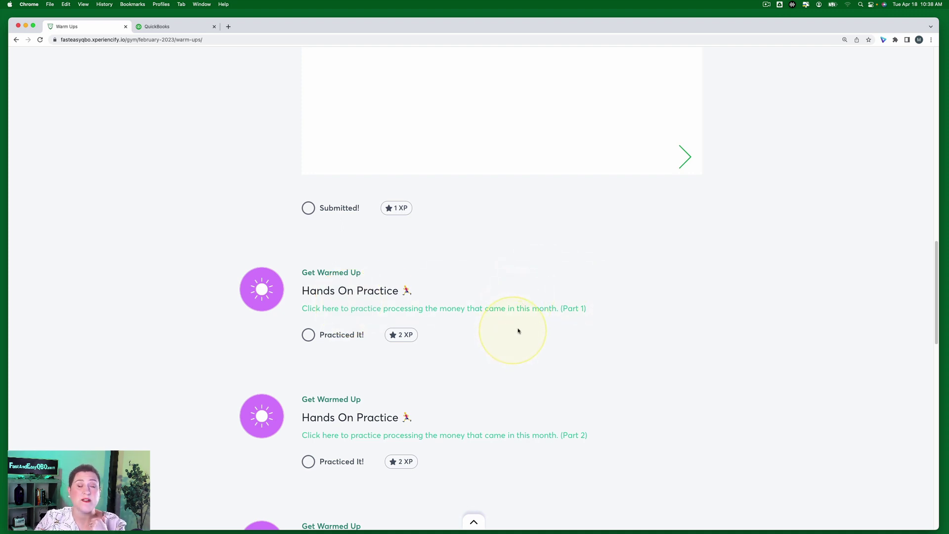
pyautogui.click(308, 335)
pyautogui.scroll(-3, 610, 361)
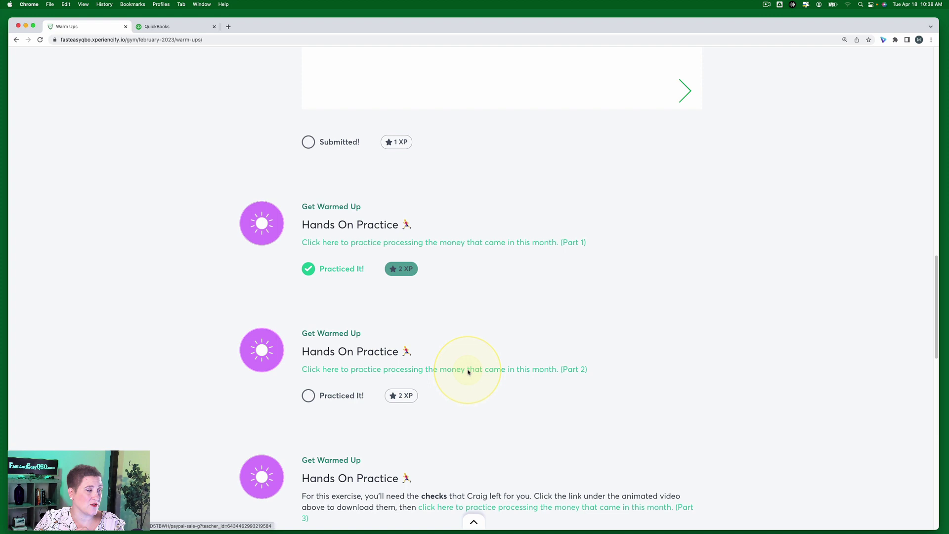
pyautogui.click(468, 370)
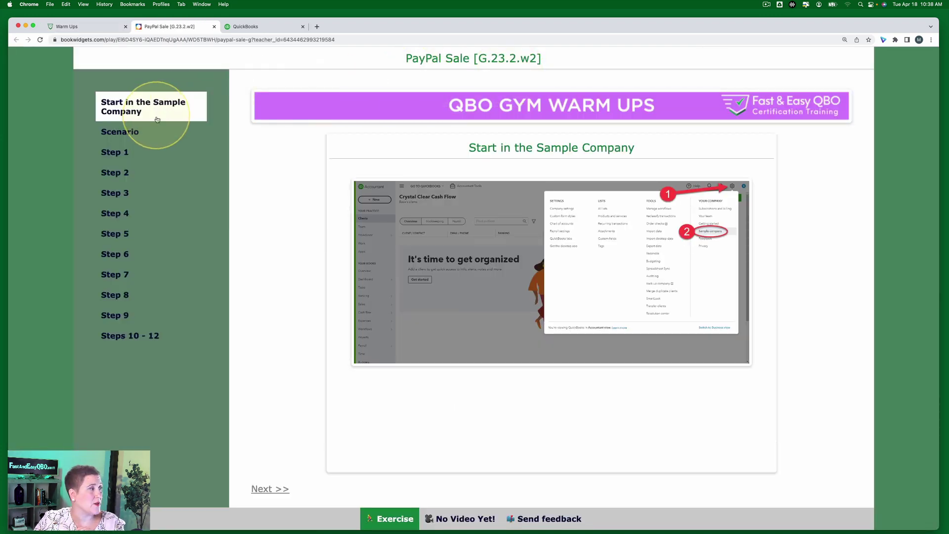
pyautogui.click(121, 132)
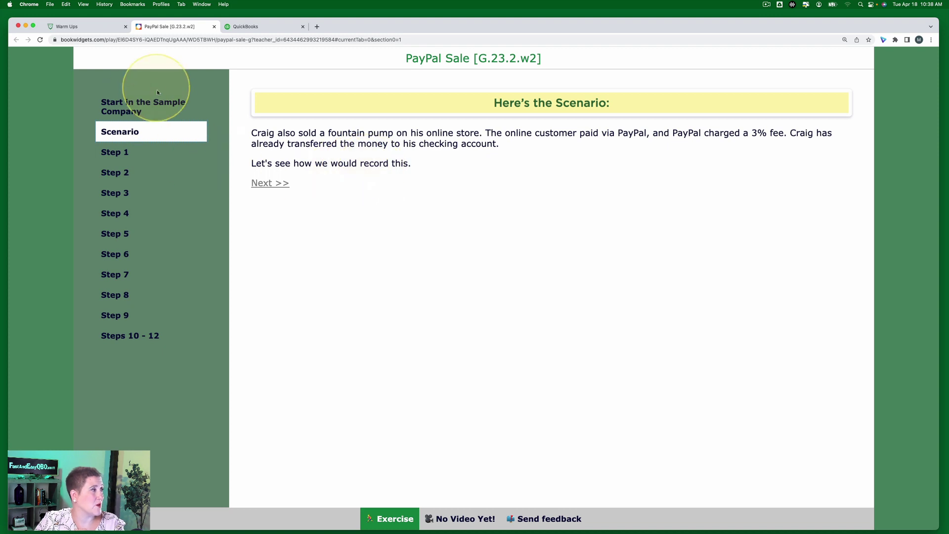
pyautogui.click(142, 111)
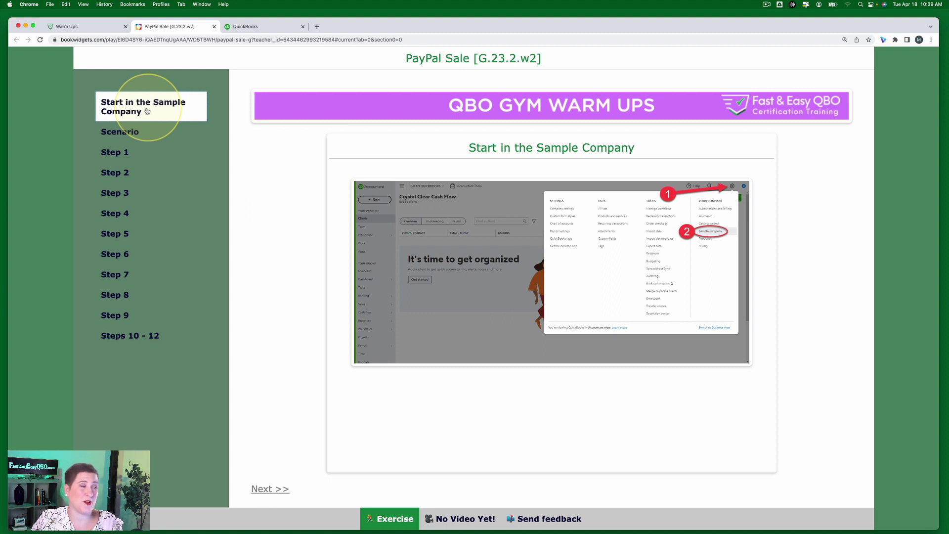
pyautogui.click(254, 27)
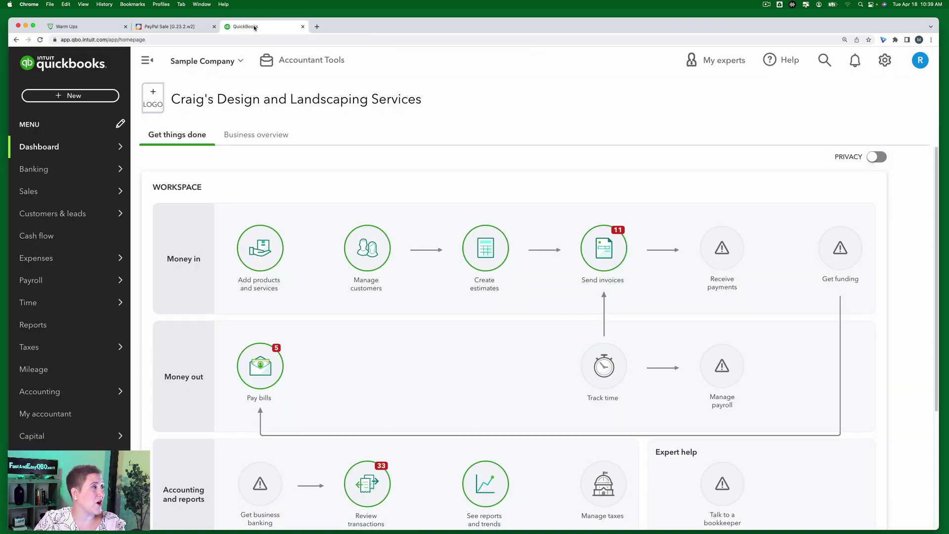
# Step: Read the Step 1 instruction to start a new sales receipt, then return to the QuickBooks dashboard
pyautogui.click(185, 27)
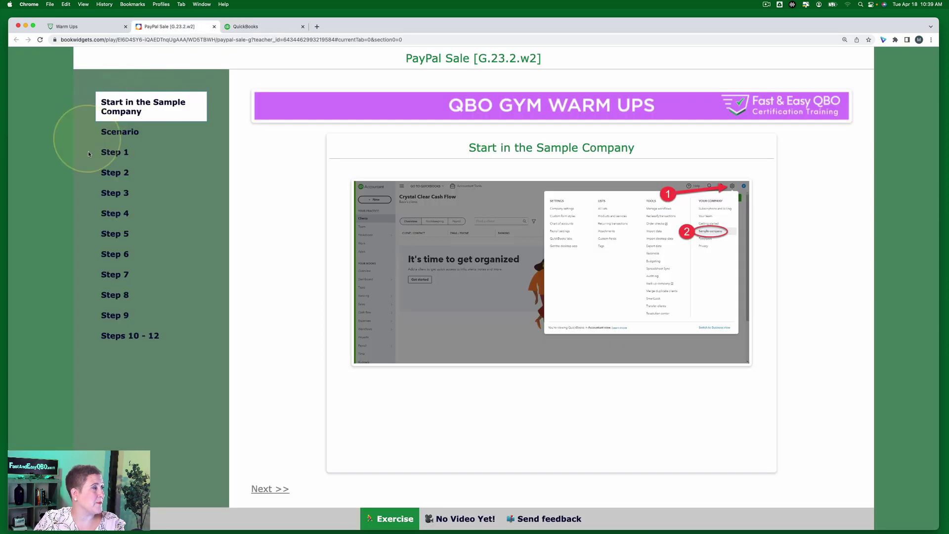
pyautogui.click(116, 153)
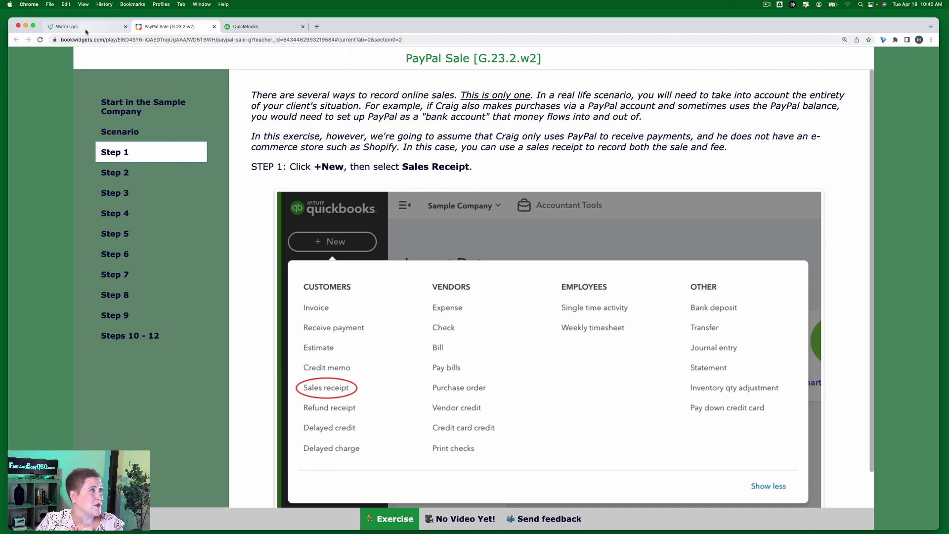
pyautogui.click(257, 26)
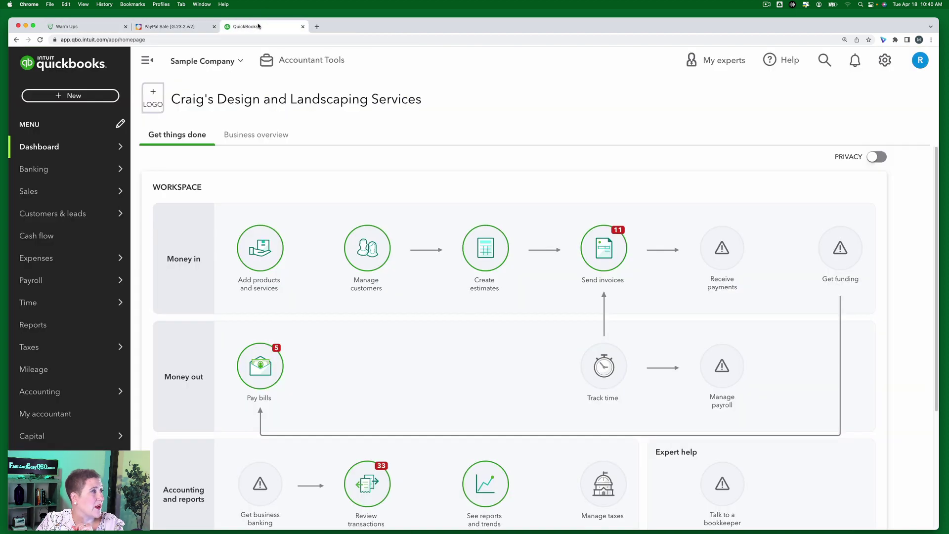
# Step: Open a new sales receipt dated 04/18/2023 and review Step 2's instruction to add a PayPal Sales customer
pyautogui.click(66, 104)
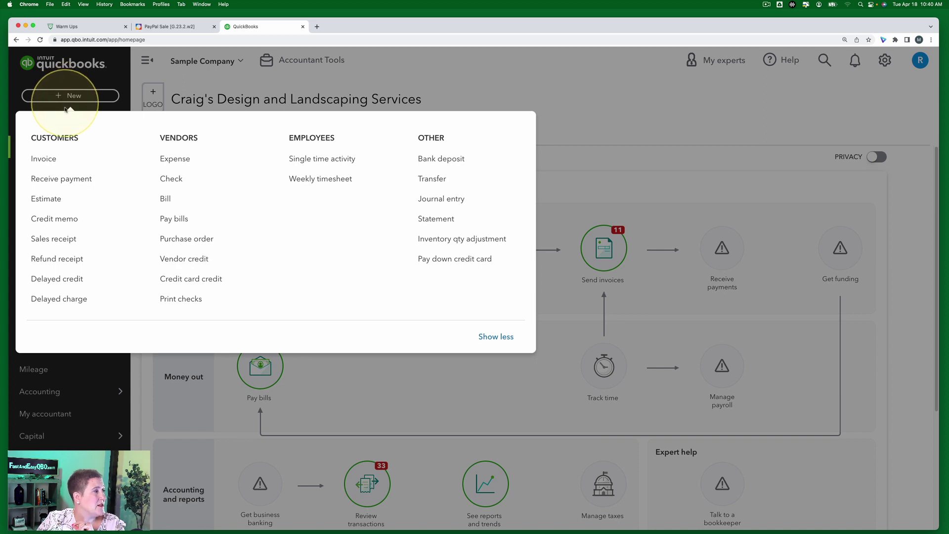
pyautogui.click(70, 243)
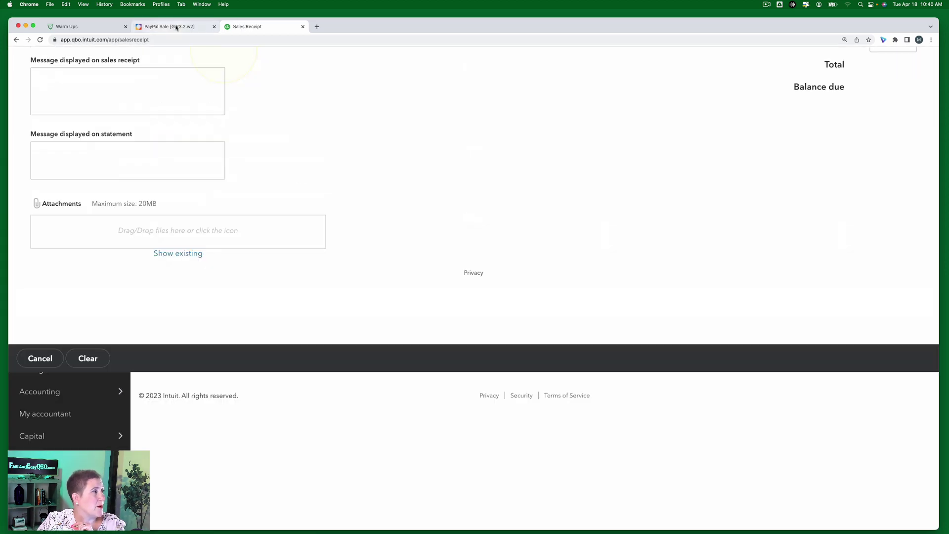
pyautogui.click(176, 28)
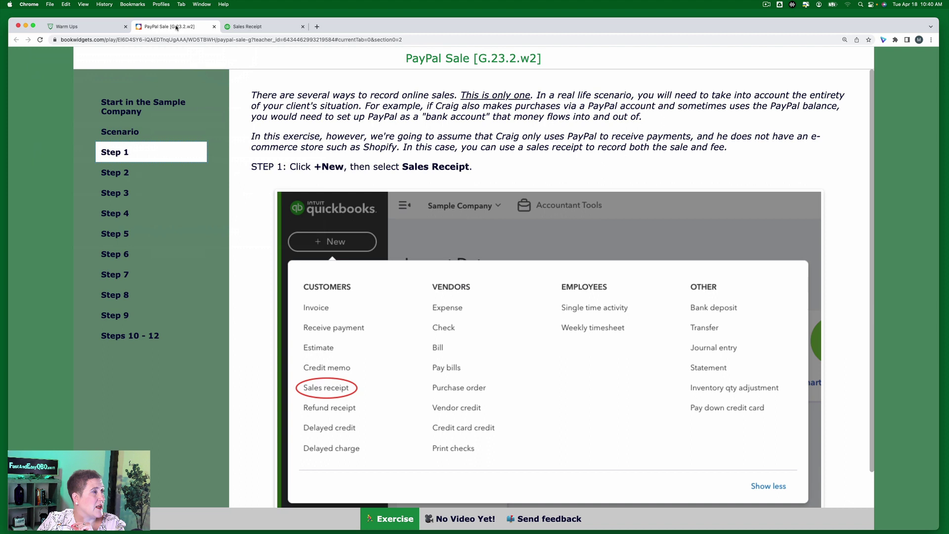
pyautogui.click(132, 170)
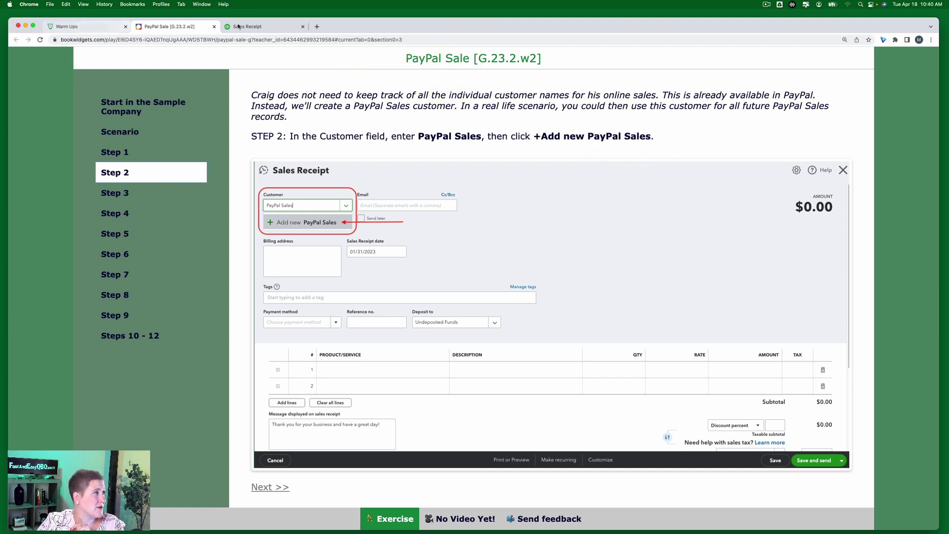
pyautogui.click(251, 28)
# Step: Add PayPal Sales as a new customer, checking Step 3, and save it to the receipt
pyautogui.click(95, 118)
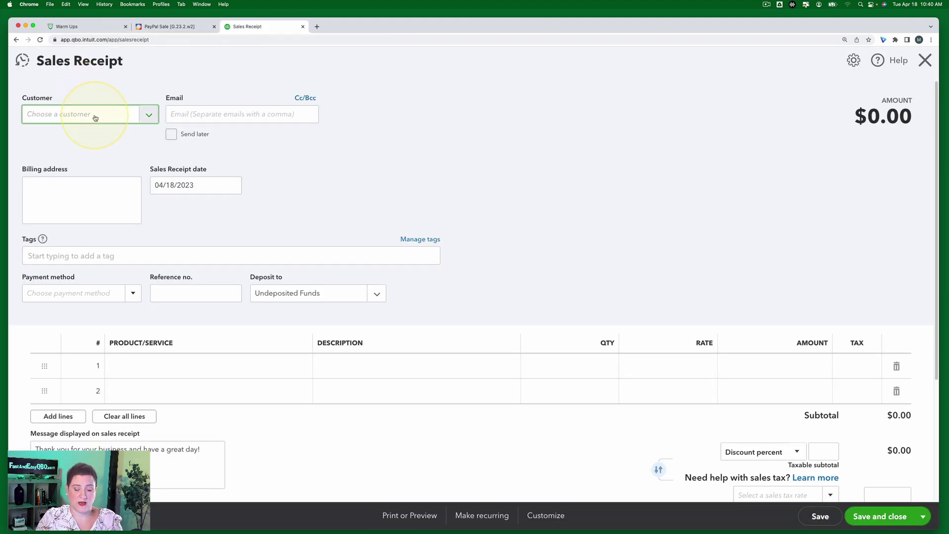
pyautogui.write('PayPal Sales')
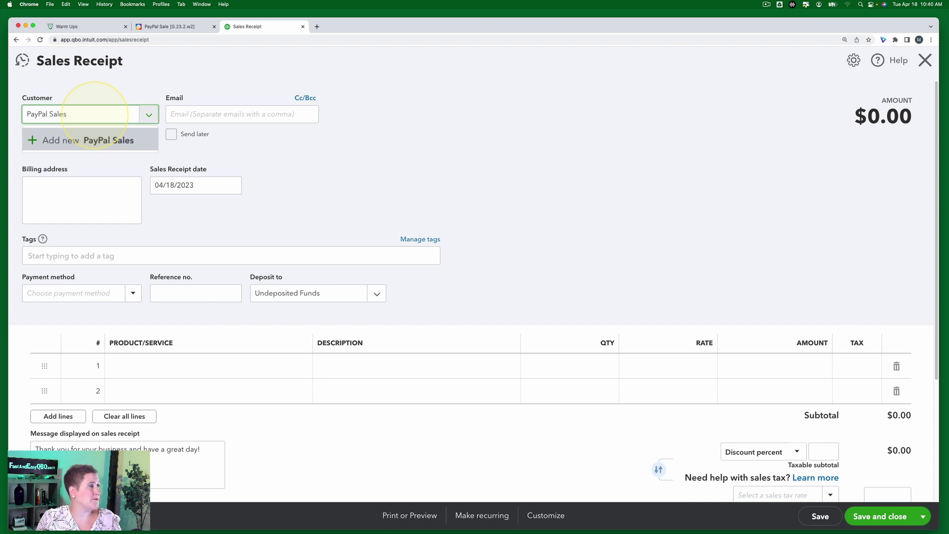
pyautogui.press('Return')
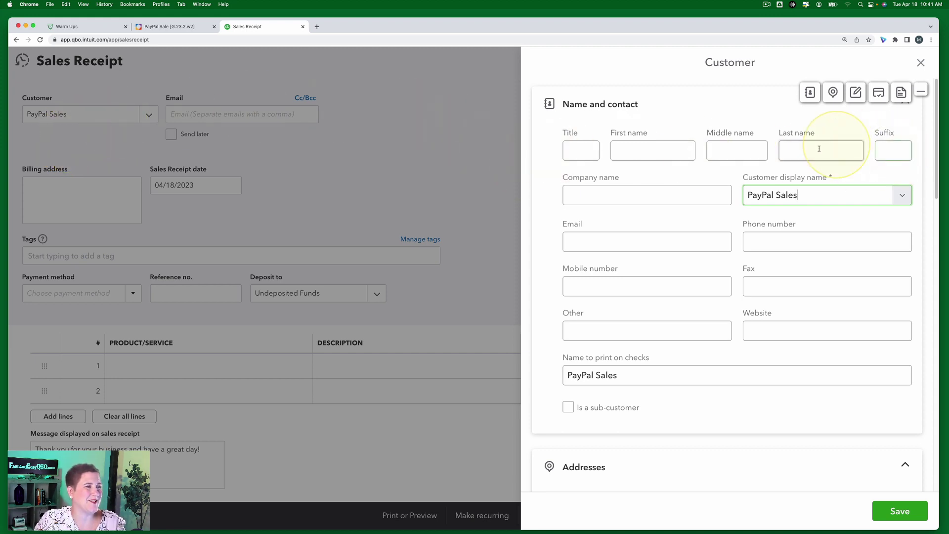
pyautogui.click(183, 28)
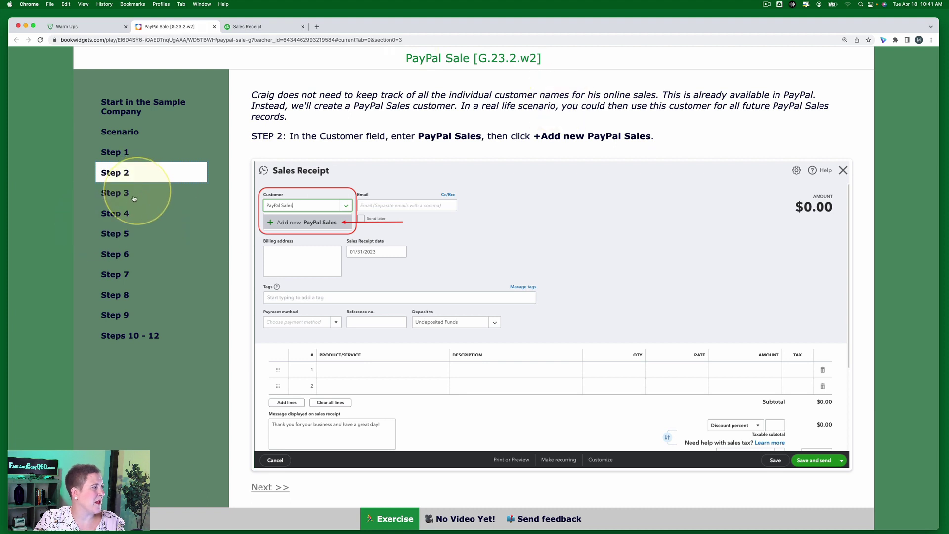
pyautogui.click(117, 194)
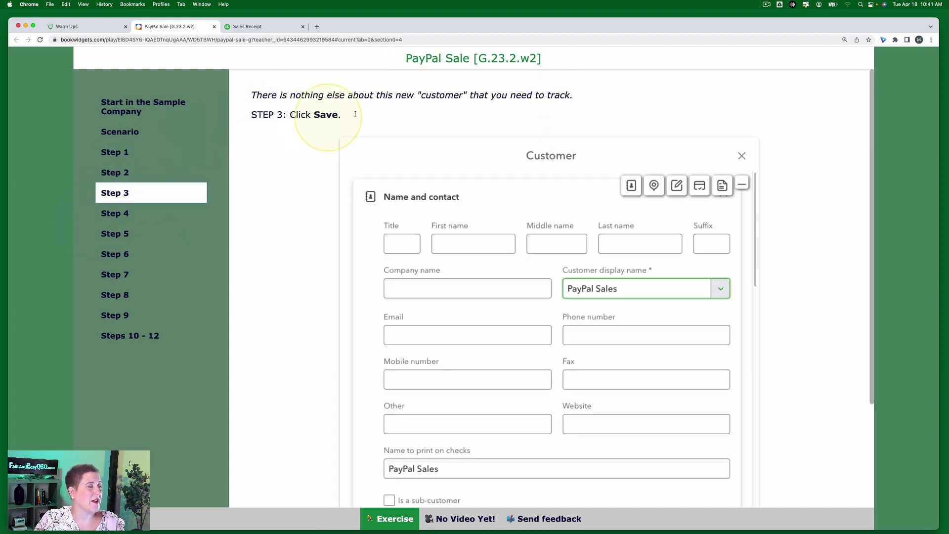
pyautogui.click(262, 28)
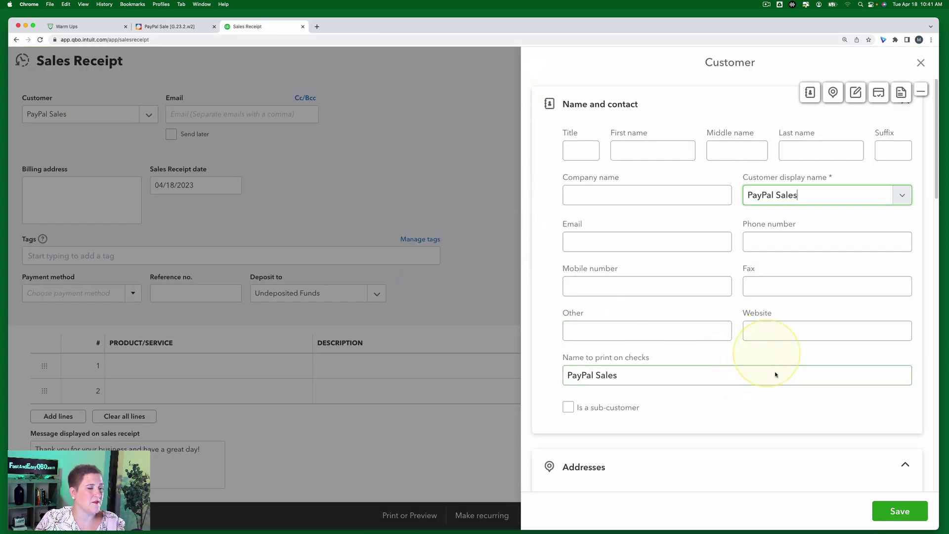
pyautogui.click(906, 511)
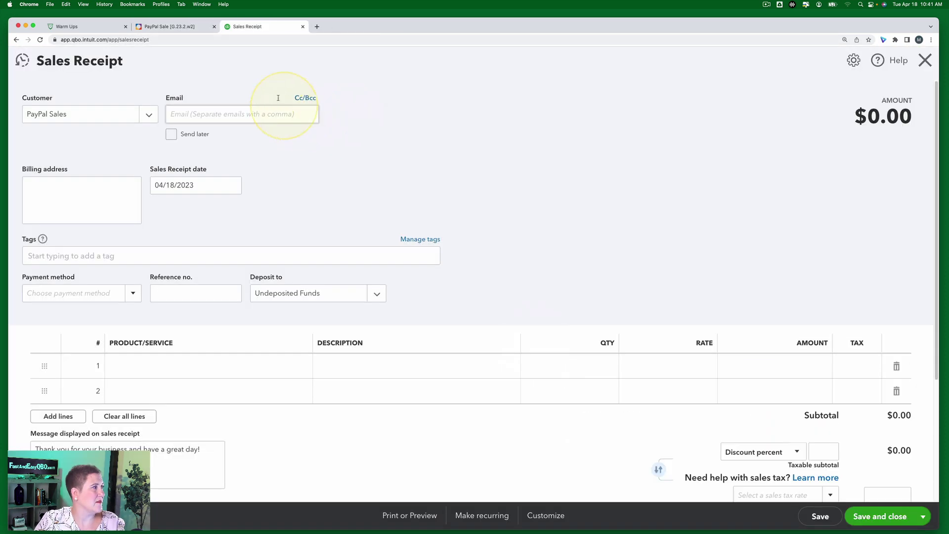
# Step: Review Step 4's instruction to deposit to Checking, then return to the receipt
pyautogui.click(171, 27)
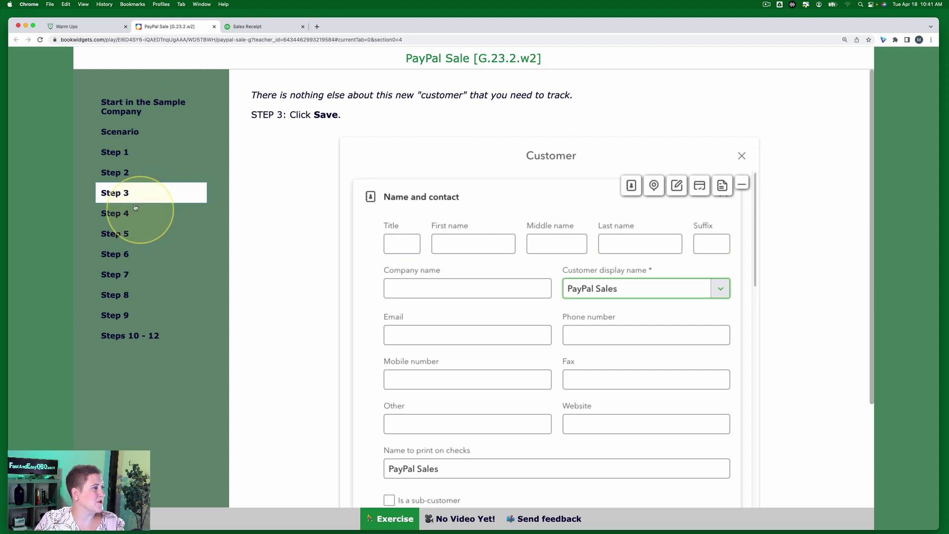
pyautogui.click(116, 212)
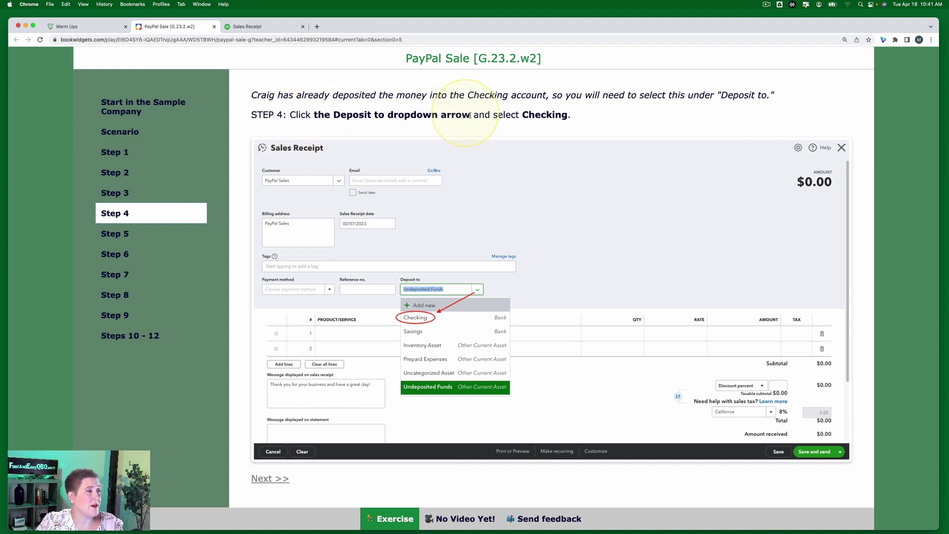
pyautogui.click(251, 25)
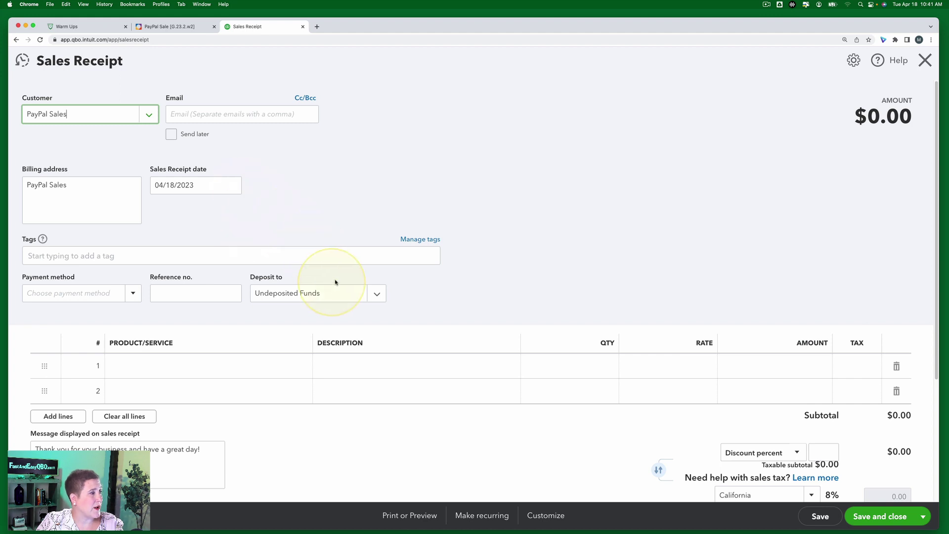
# Step: Set Deposit to Checking and review Step 5's instruction to add Design:Fountains:Pump
pyautogui.click(379, 294)
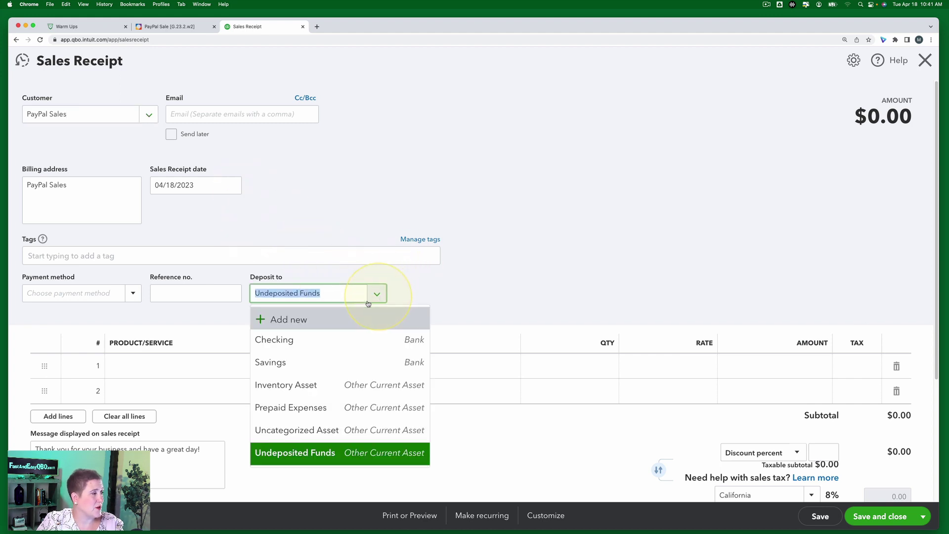
pyautogui.click(307, 340)
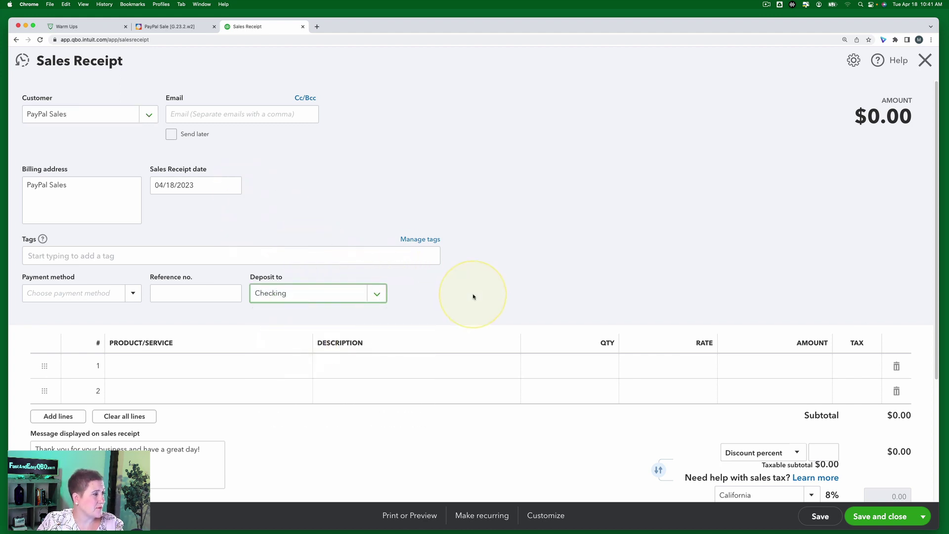
pyautogui.click(178, 27)
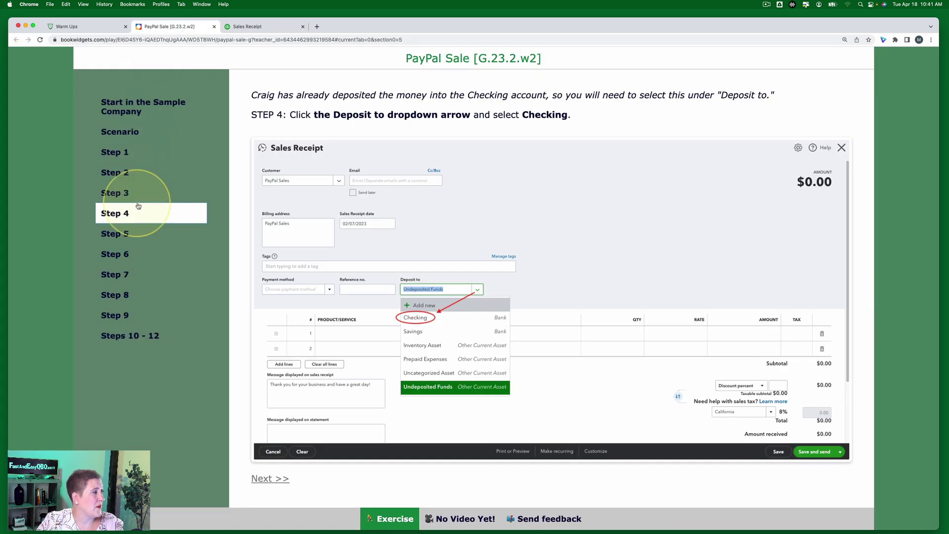
pyautogui.click(123, 232)
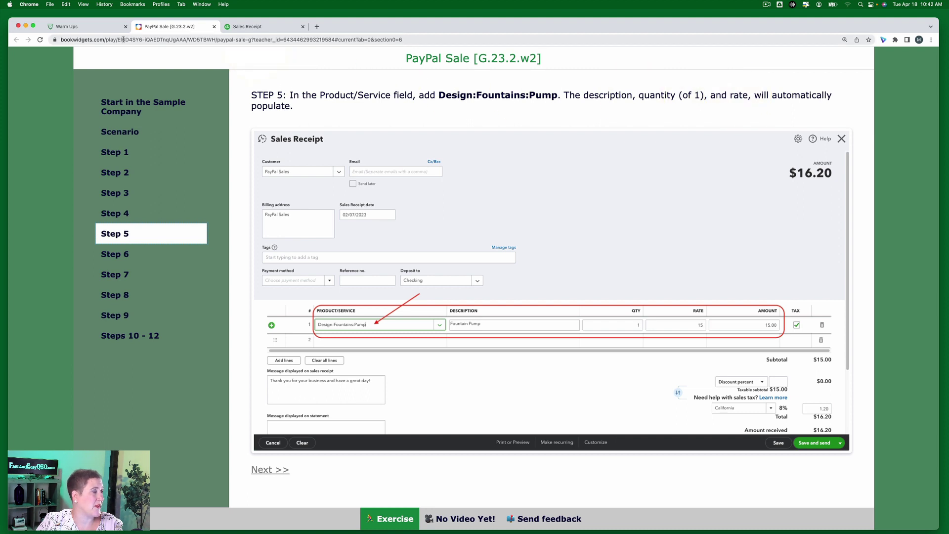
pyautogui.click(258, 29)
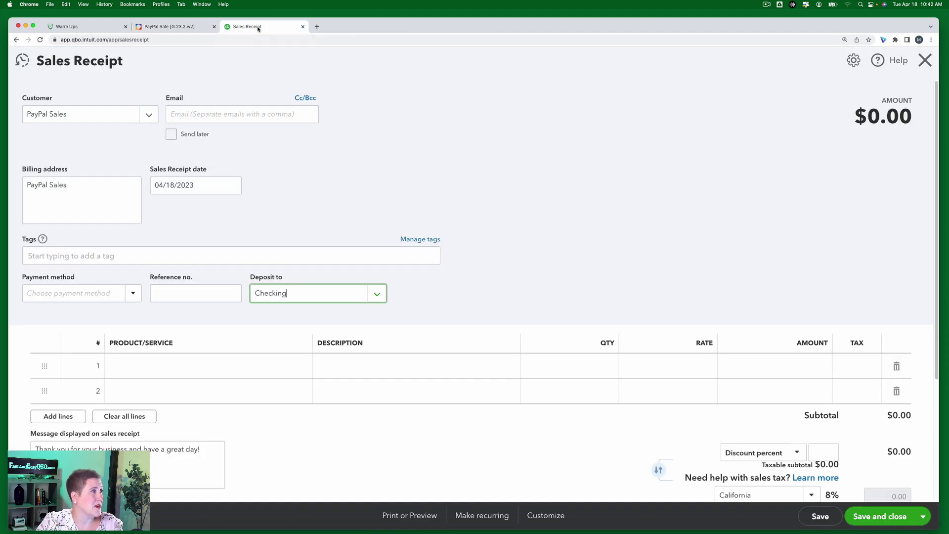
# Step: Put Design:Fountains:Pump on line 1 at 15.00 and bring up Step 6's PayPal Fee instruction
pyautogui.click(198, 366)
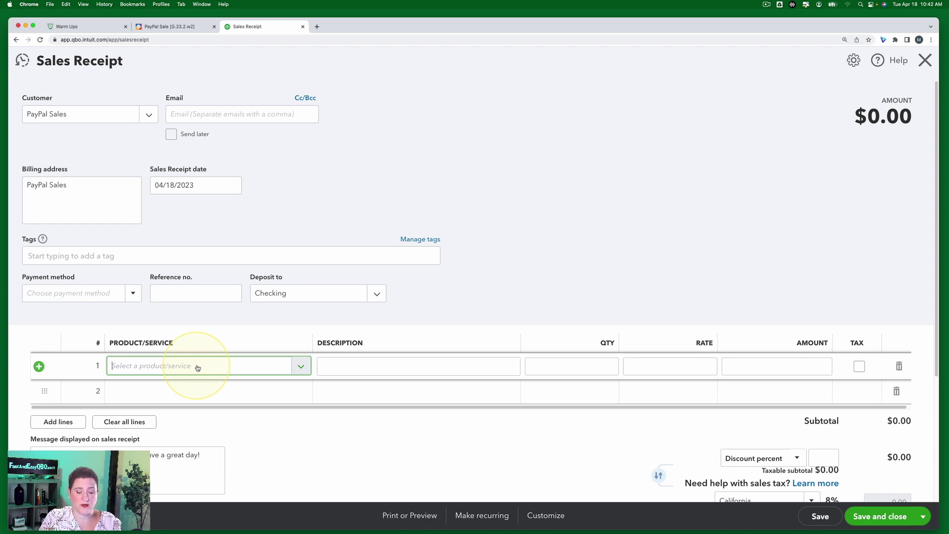
pyautogui.write('pump')
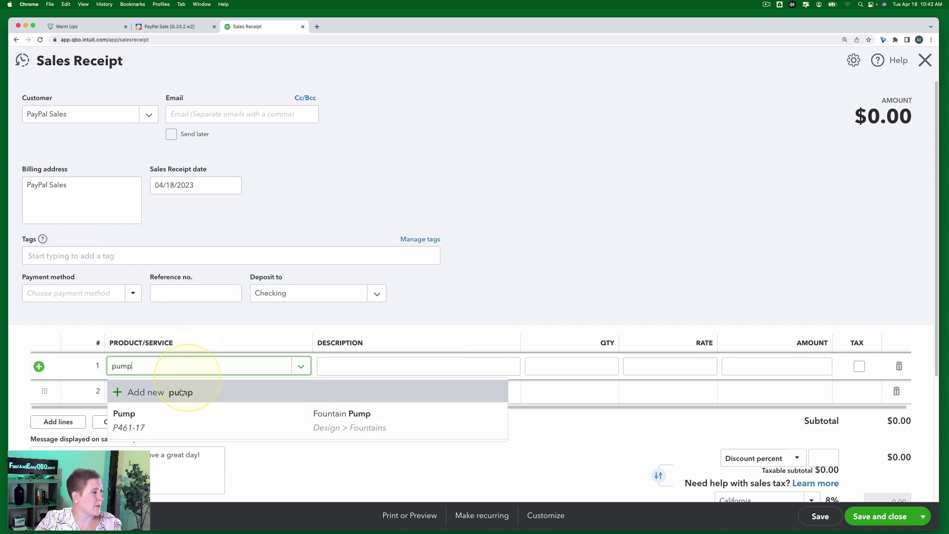
pyautogui.click(200, 417)
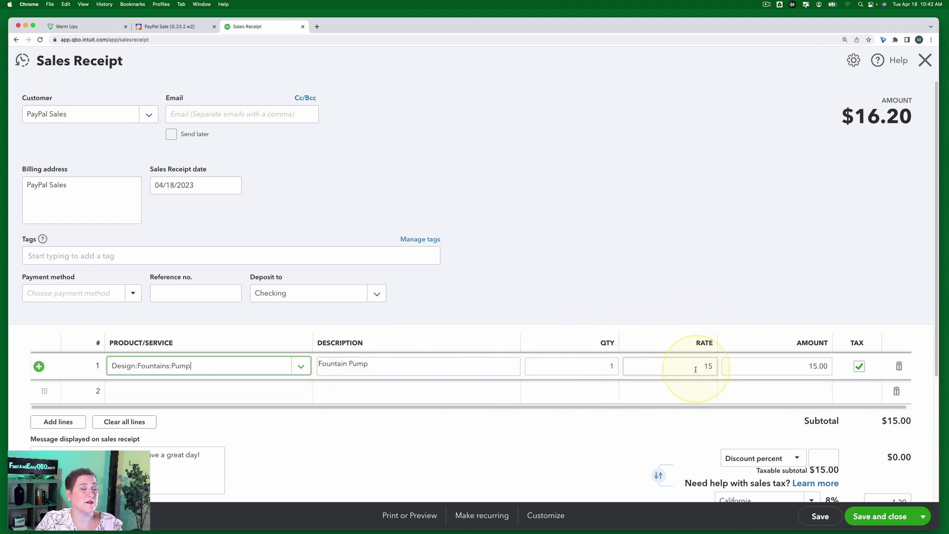
pyautogui.scroll(-1, 655, 246)
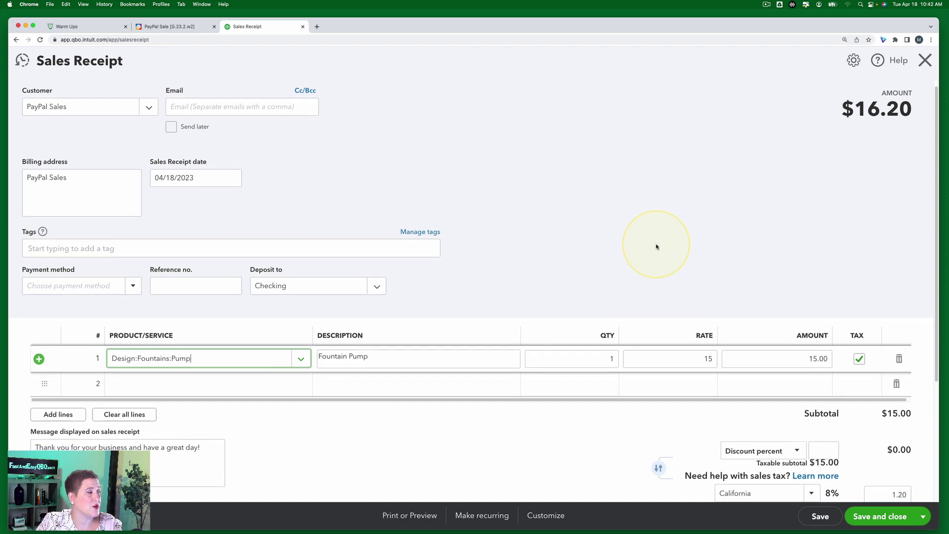
pyautogui.click(170, 27)
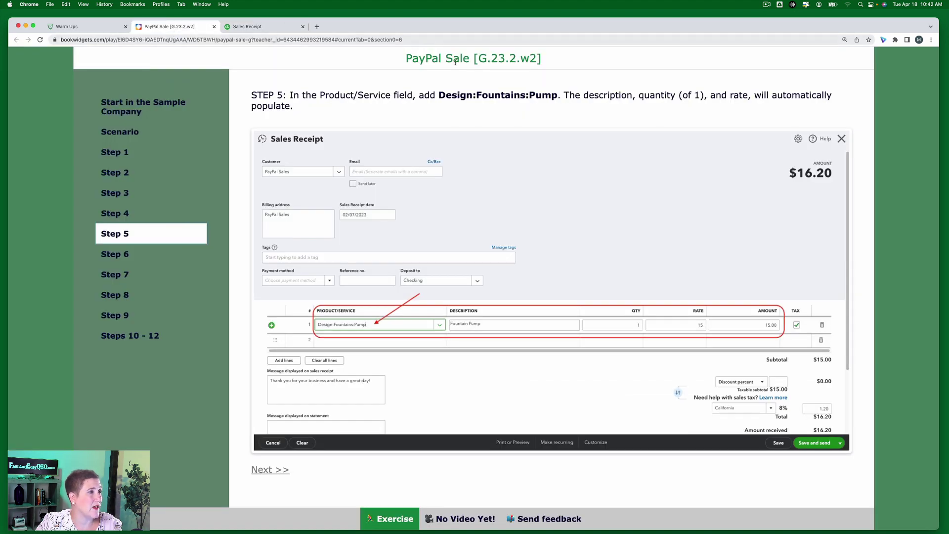
pyautogui.click(119, 254)
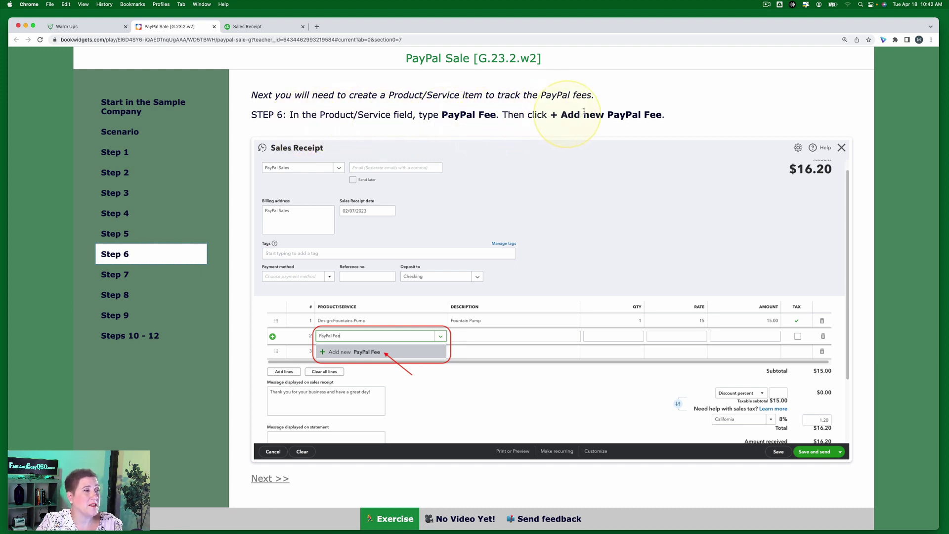
# Step: On line 2, search 'PayPa' and choose to add a new PayPal Fee item
pyautogui.click(244, 27)
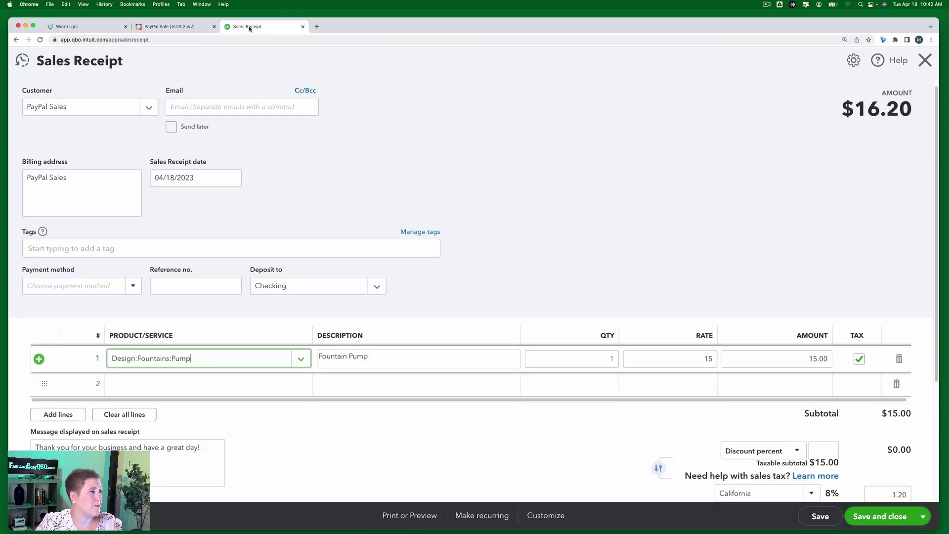
pyautogui.click(195, 383)
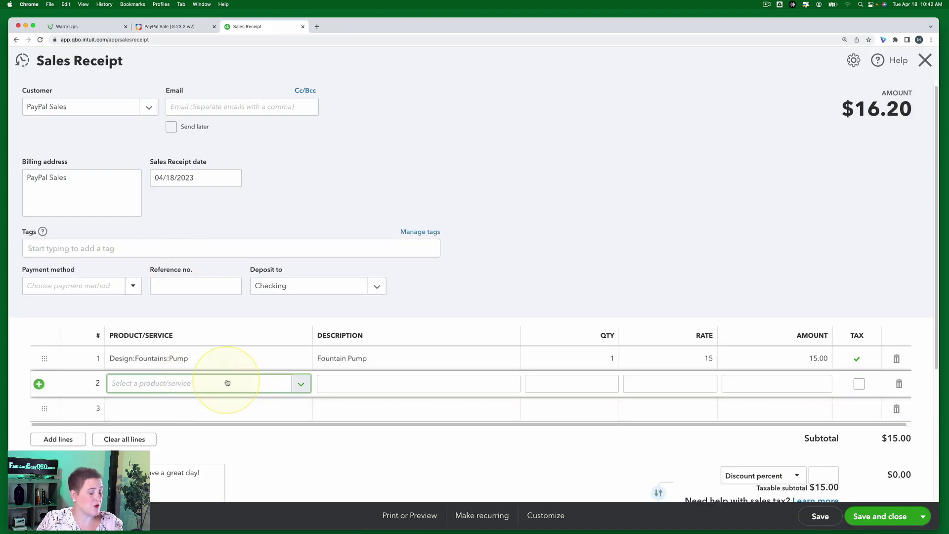
pyautogui.write('Pay')
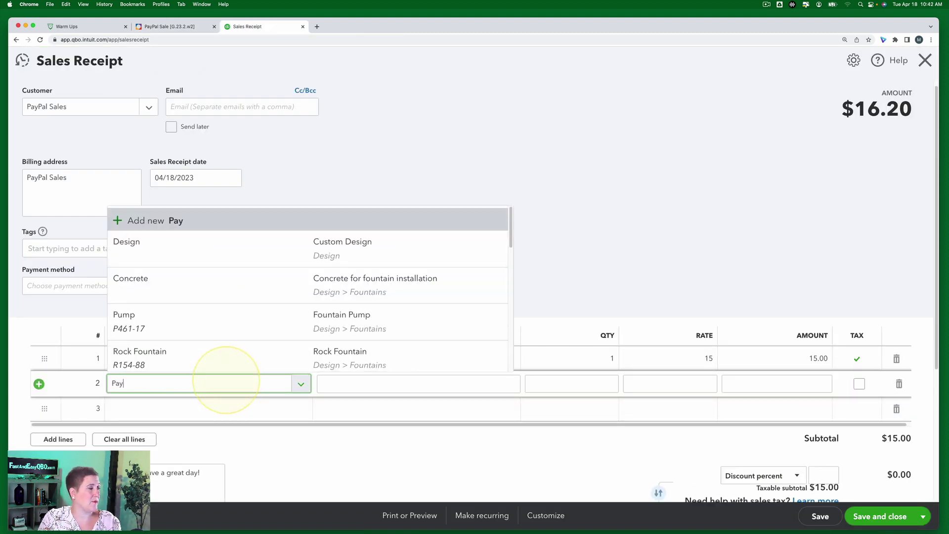
pyautogui.write('Pal Fee')
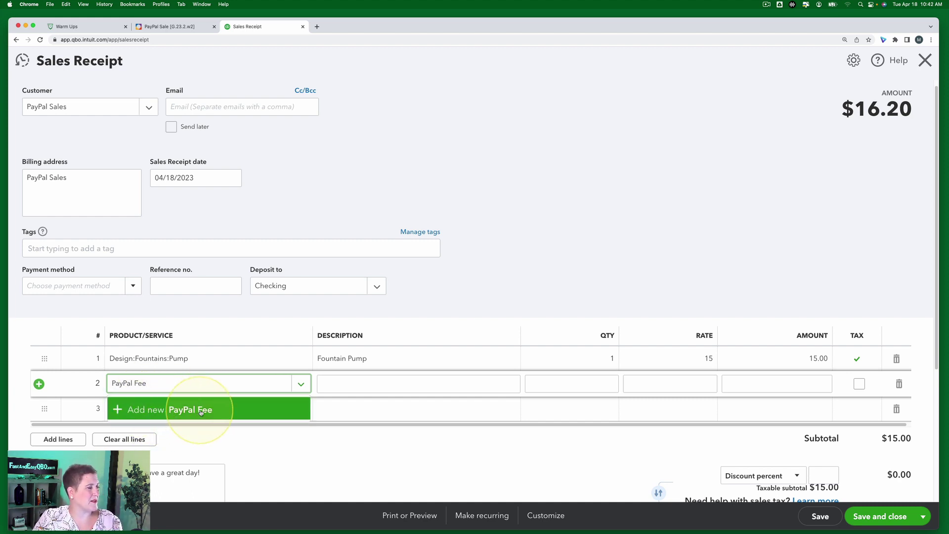
pyautogui.click(190, 408)
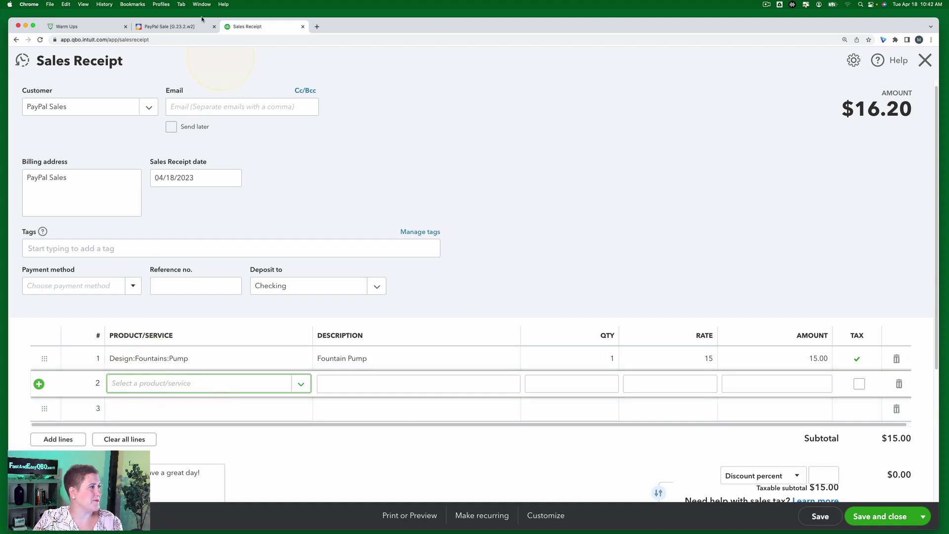
pyautogui.click(181, 28)
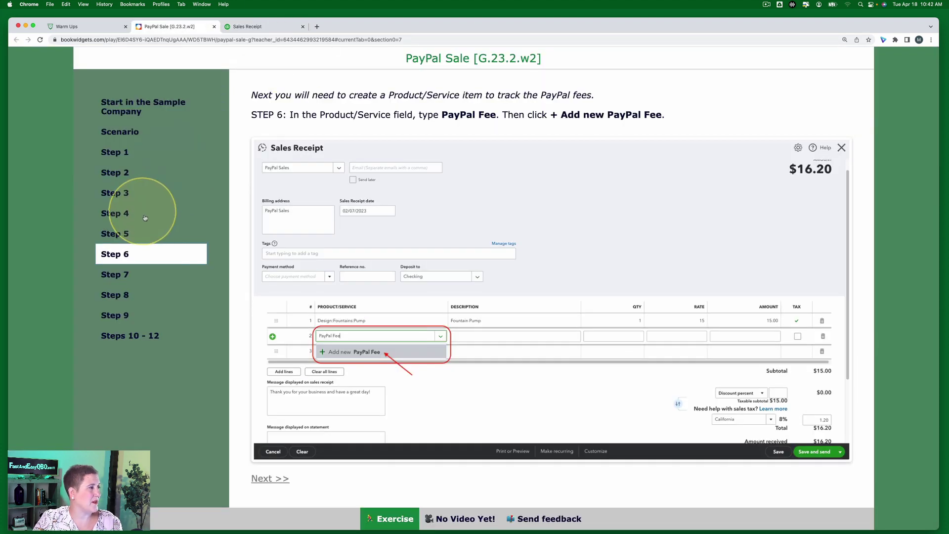
# Step: Following Step 7, make the new PayPal Fee item a Service
pyautogui.click(126, 274)
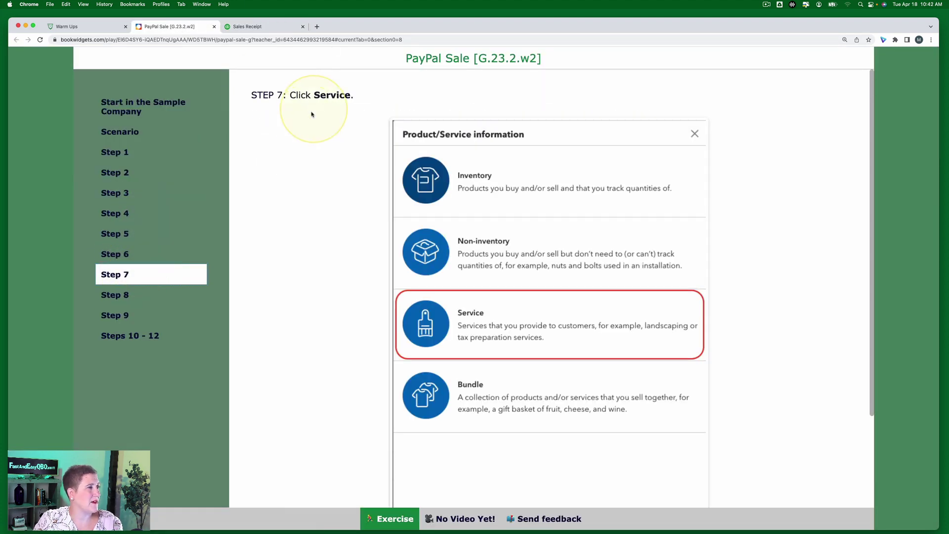
pyautogui.click(268, 27)
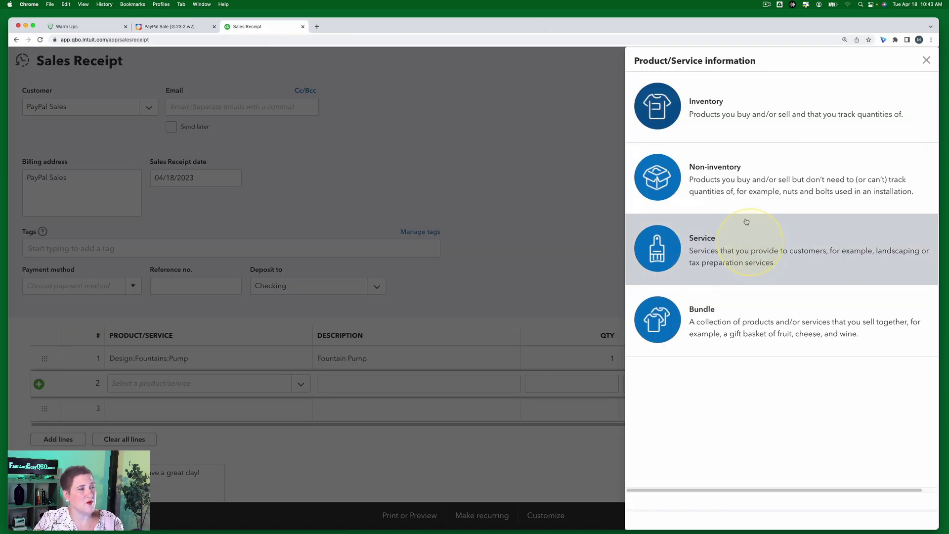
pyautogui.click(731, 250)
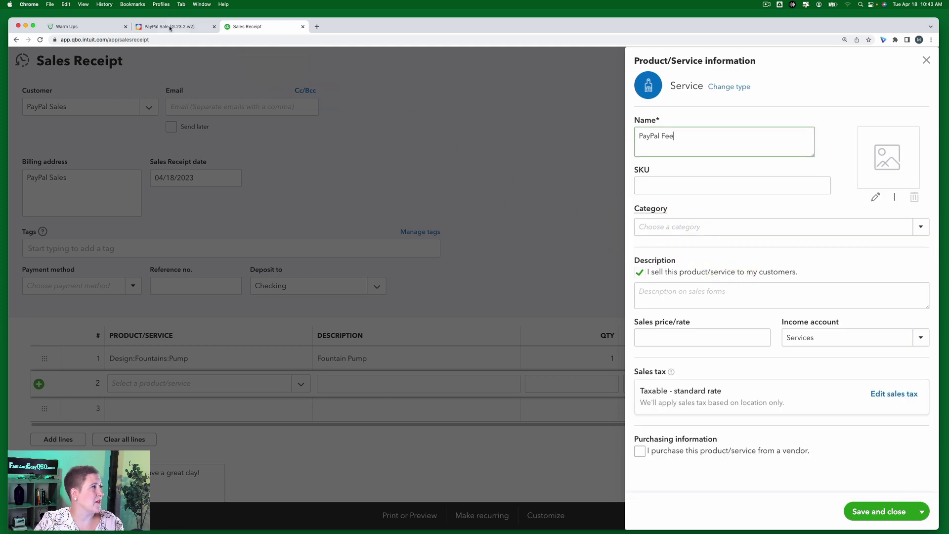
# Step: Per Step 8, set the PayPal Fee income account to Bank Charges and save and close
pyautogui.click(170, 28)
pyautogui.click(118, 294)
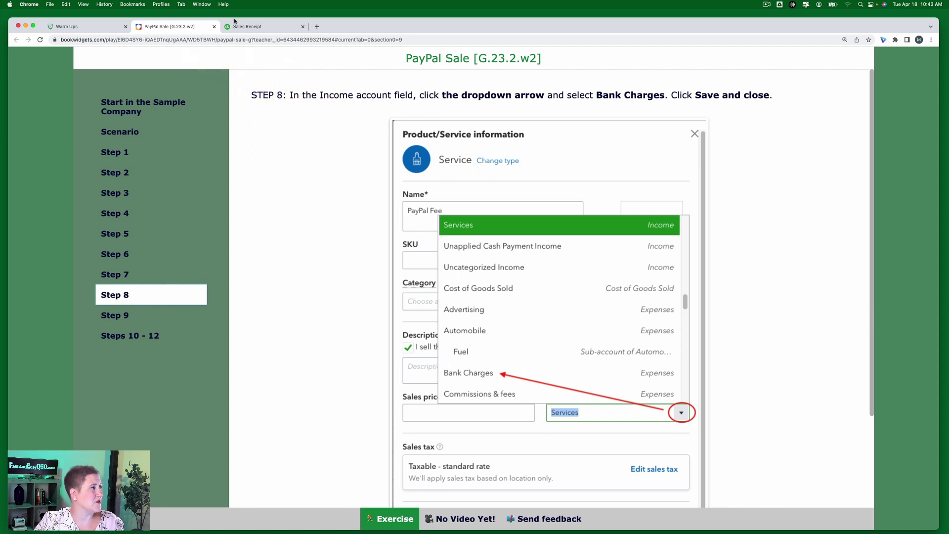
pyautogui.click(252, 26)
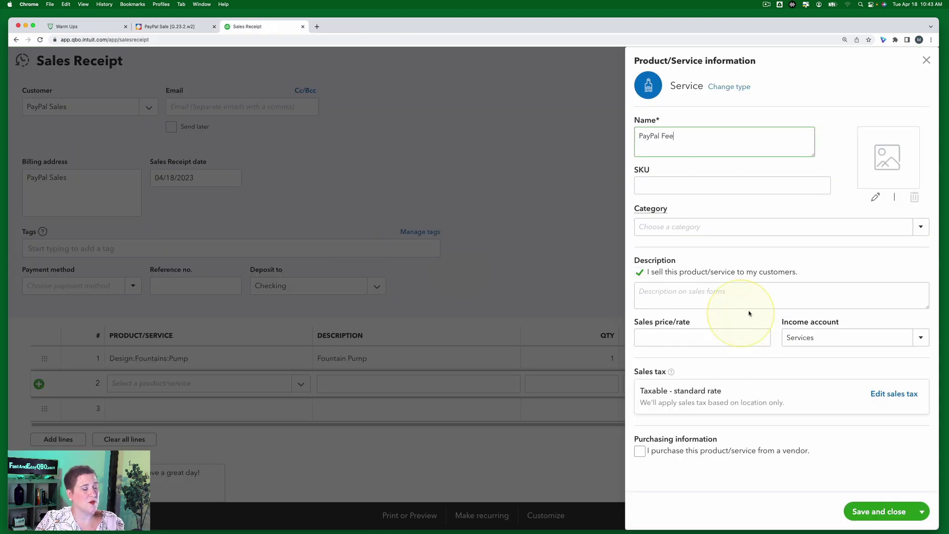
pyautogui.click(816, 338)
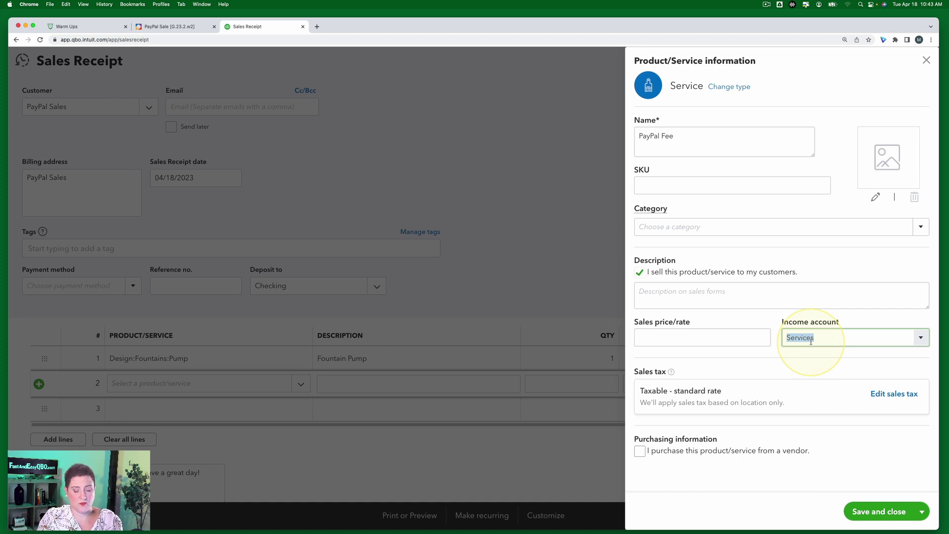
pyautogui.write('nk Charges')
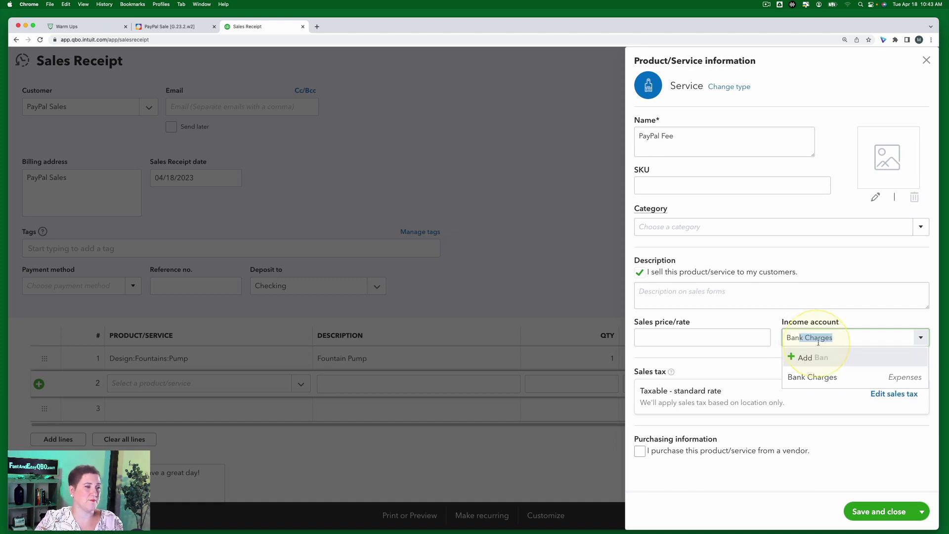
pyautogui.click(818, 377)
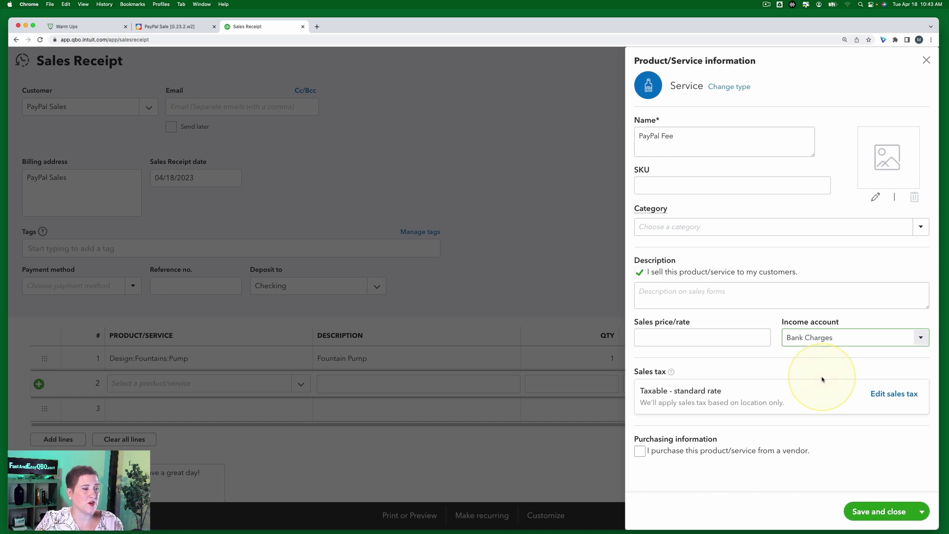
pyautogui.click(878, 512)
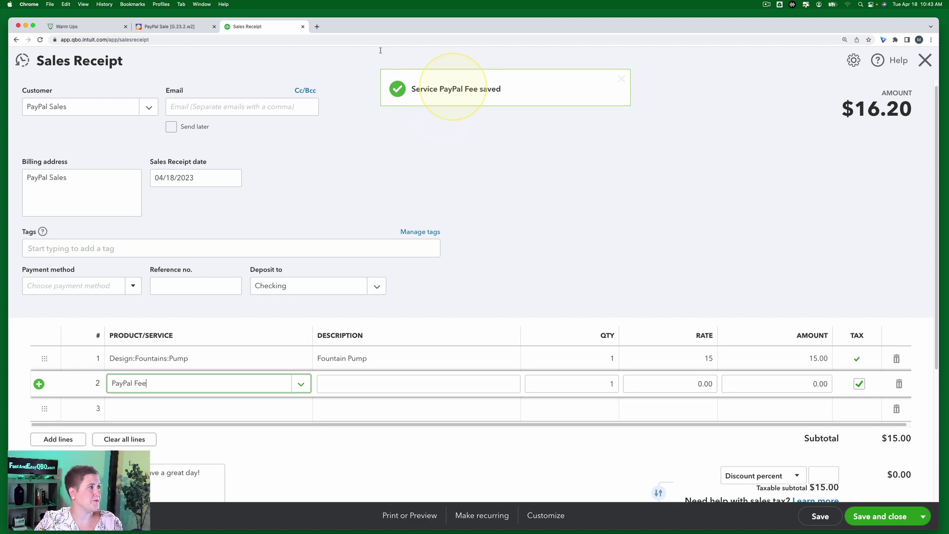
# Step: Bring up Step 9, which gives 15*-.03 as the PayPal Fee rate
pyautogui.click(171, 27)
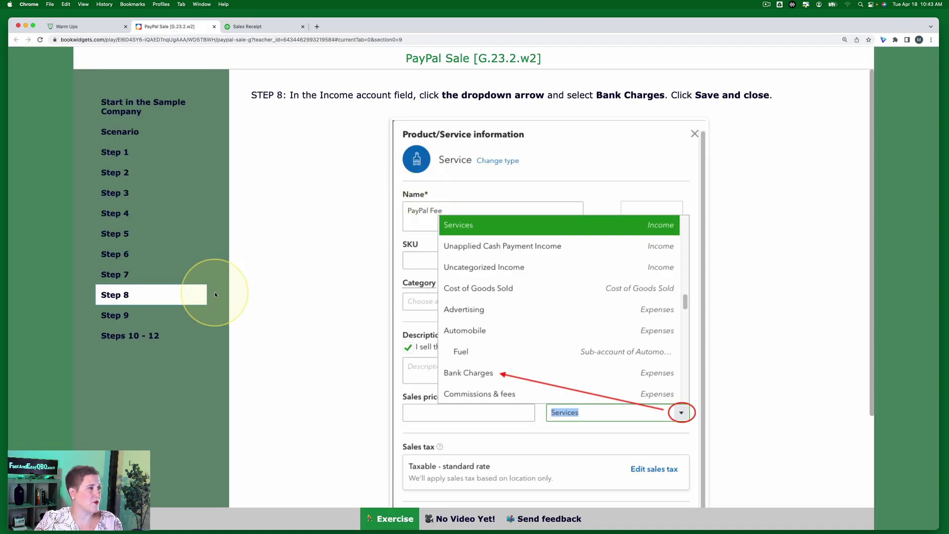
pyautogui.click(126, 318)
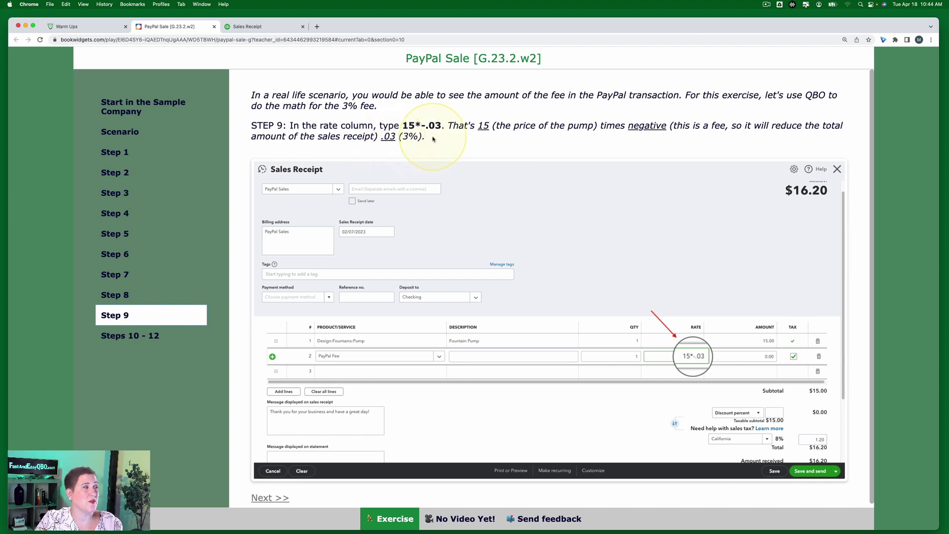
# Step: Compare the Step 9 instructions against the open sales receipt
pyautogui.click(257, 28)
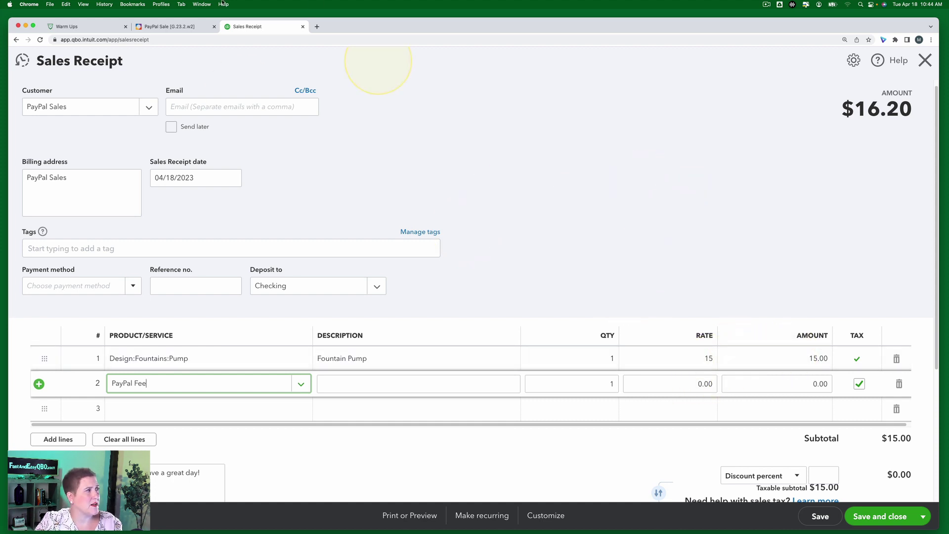
pyautogui.click(176, 28)
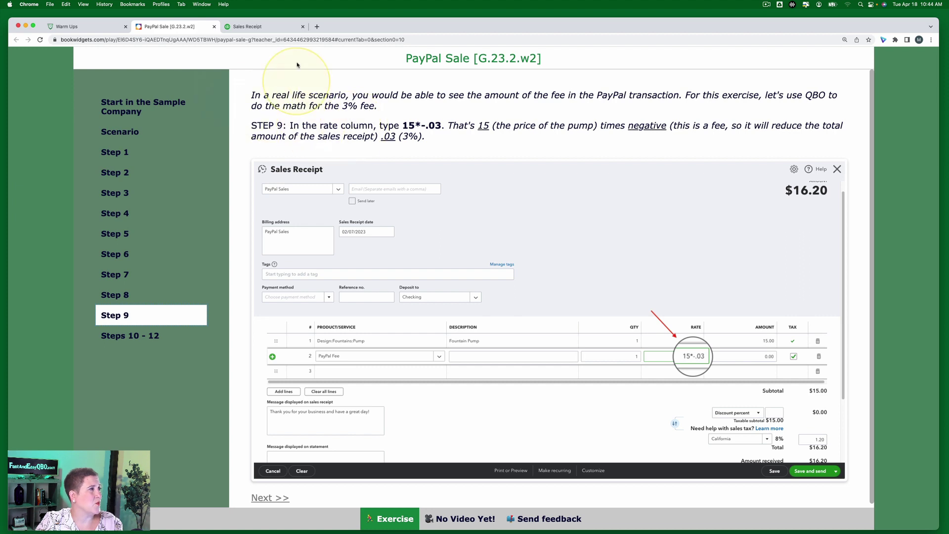
pyautogui.click(252, 28)
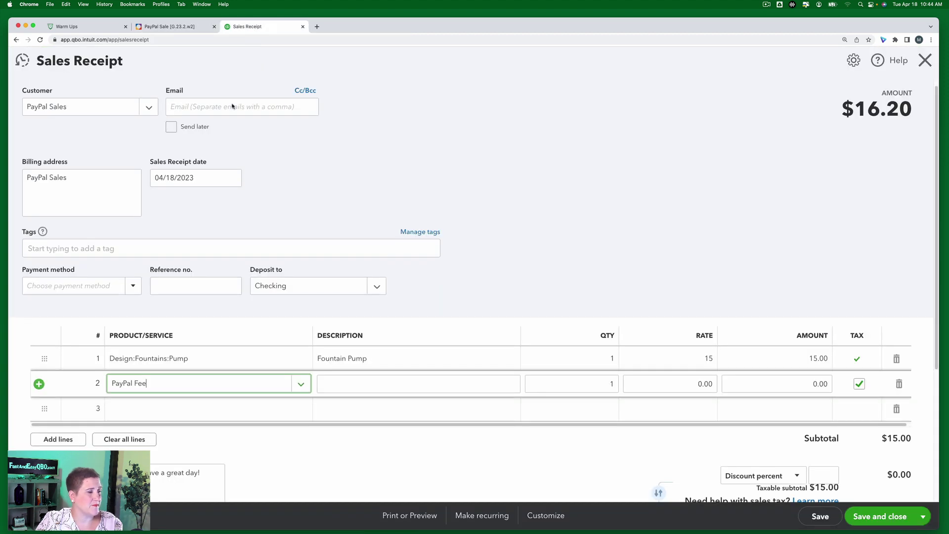
# Step: Enter 15*-.03 as the PayPal Fee rate so the line shows -0.45, then return to the instructions
pyautogui.click(704, 384)
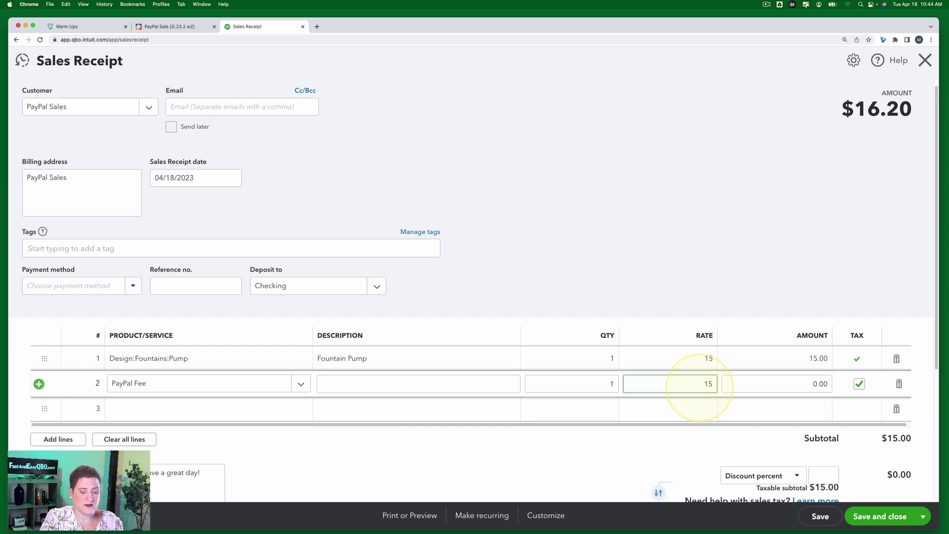
pyautogui.write('*')
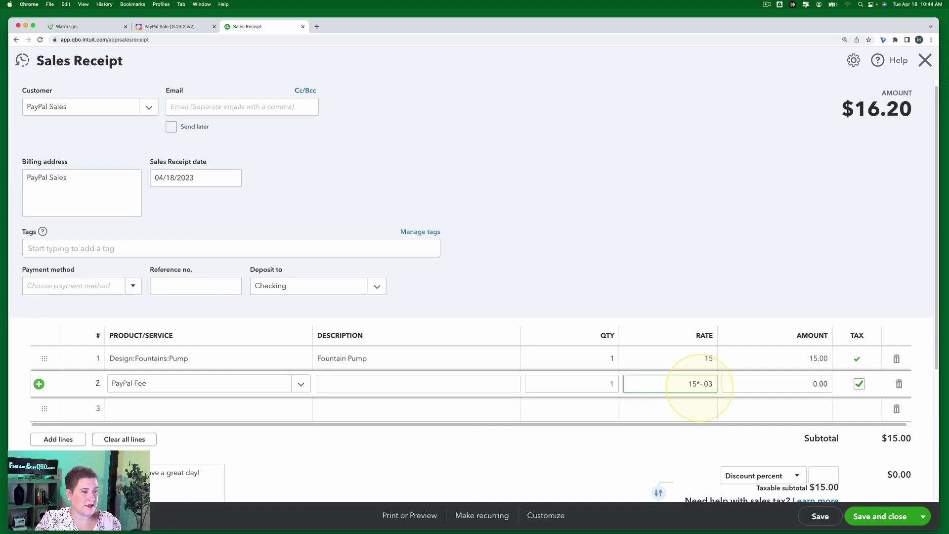
pyautogui.press('Tab')
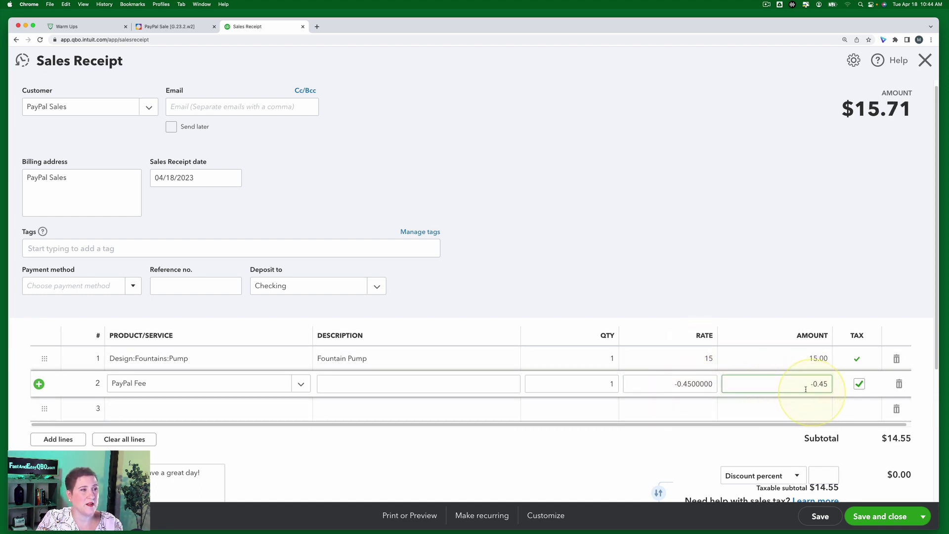
pyautogui.click(726, 249)
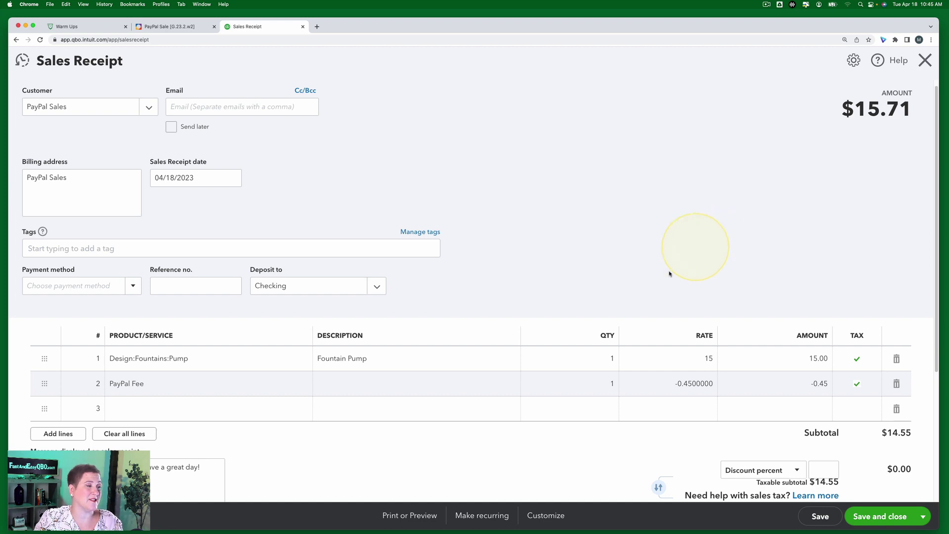
pyautogui.scroll(-1, 670, 273)
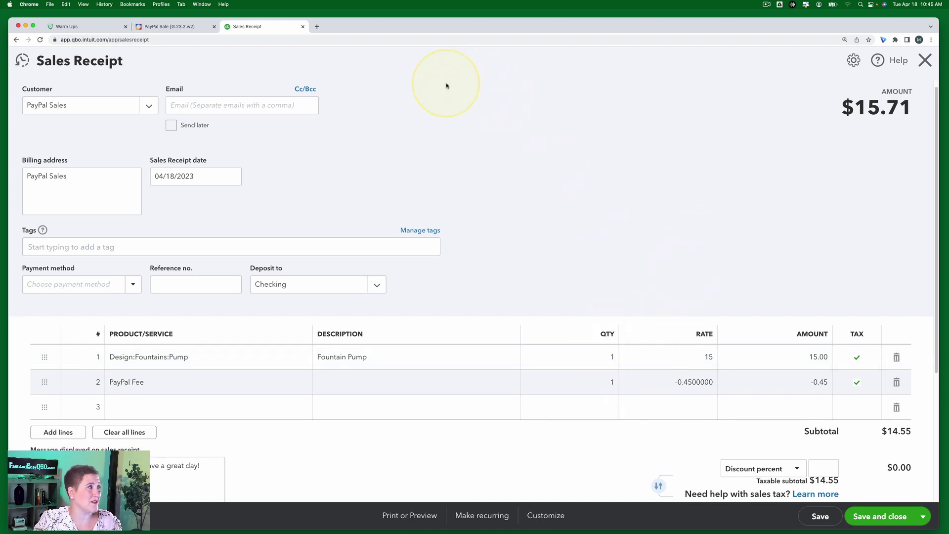
pyautogui.click(181, 27)
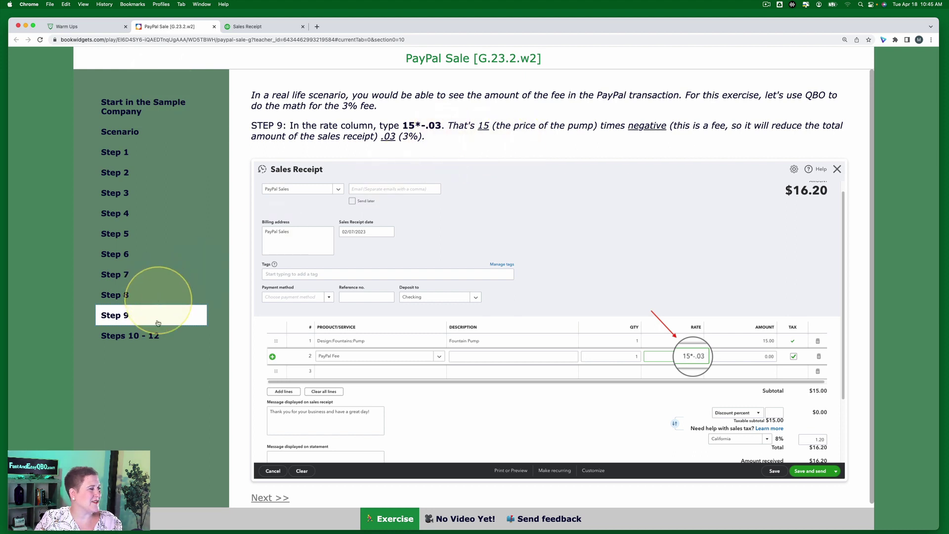
# Step: Read the Steps 10 - 12 instructions alongside the sales receipt
pyautogui.click(142, 340)
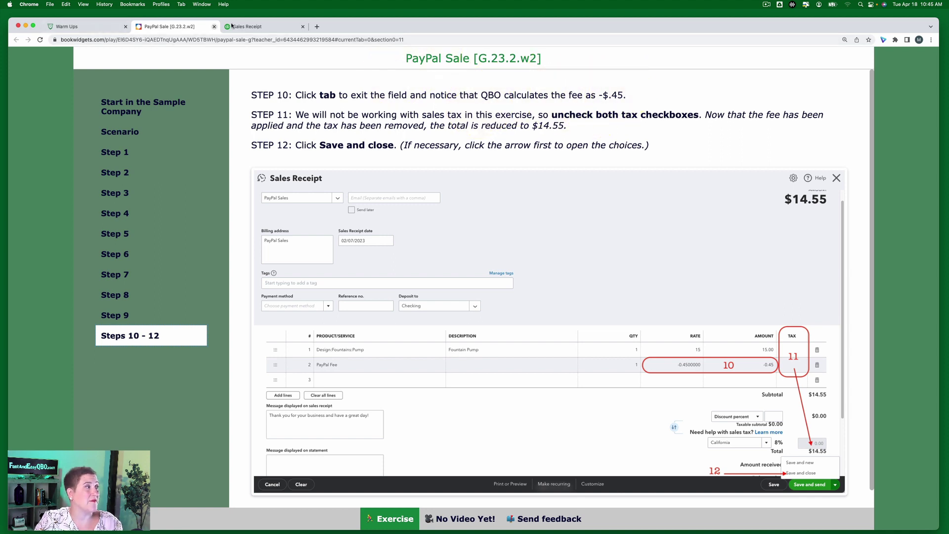
pyautogui.click(258, 28)
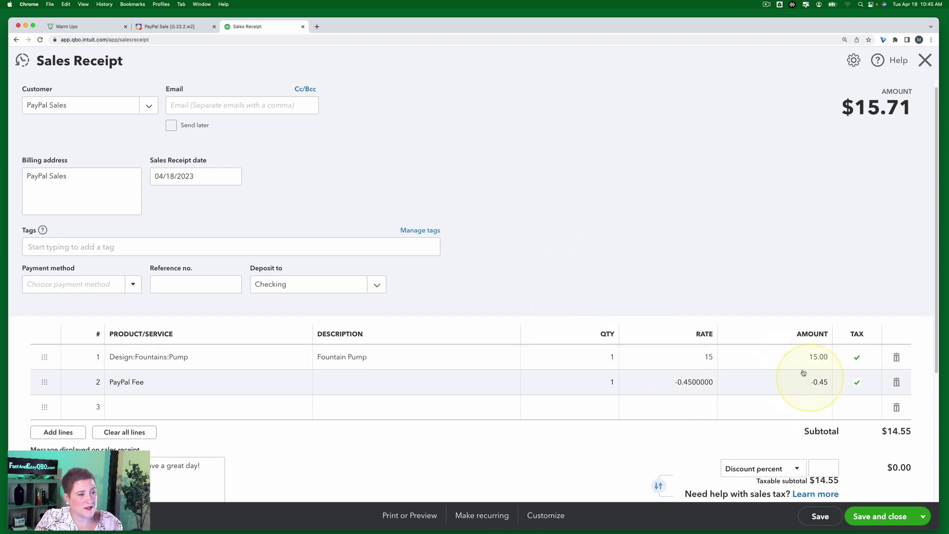
pyautogui.click(190, 28)
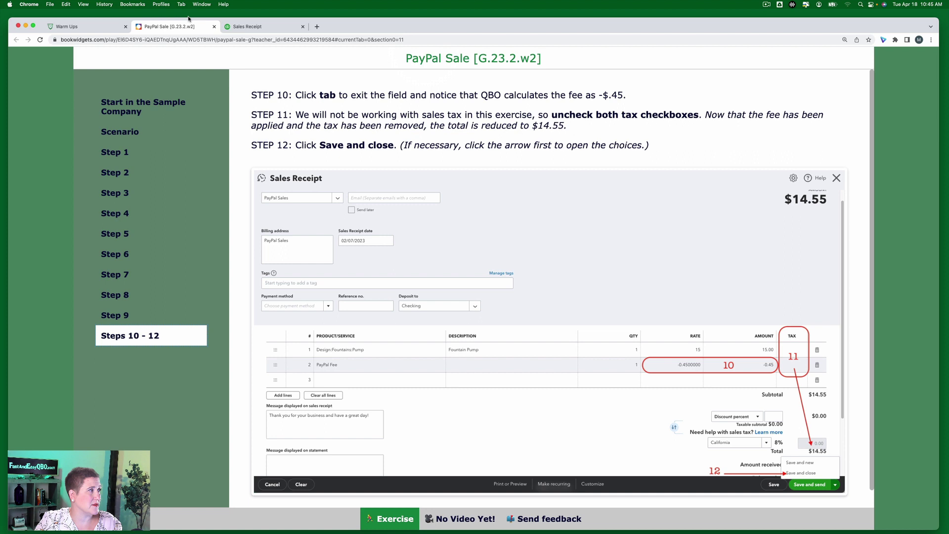
pyautogui.click(249, 27)
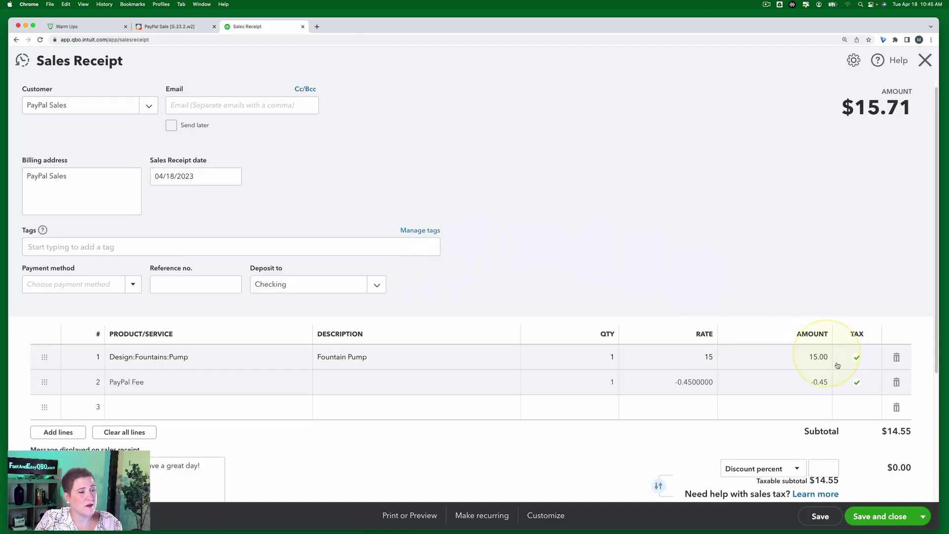
# Step: Uncheck Tax on the Fountain Pump and PayPal Fee lines, bringing the total to $14.55
pyautogui.click(858, 357)
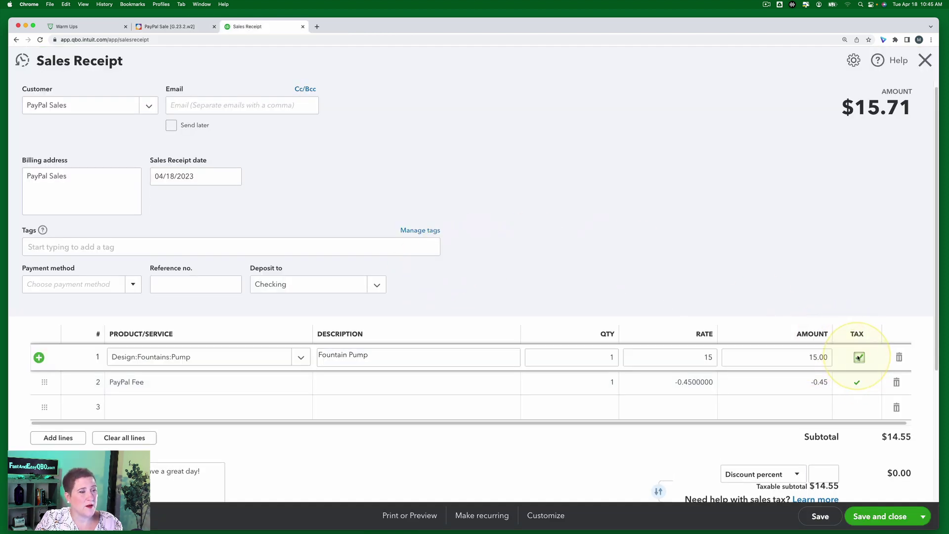
pyautogui.click(858, 357)
pyautogui.click(859, 385)
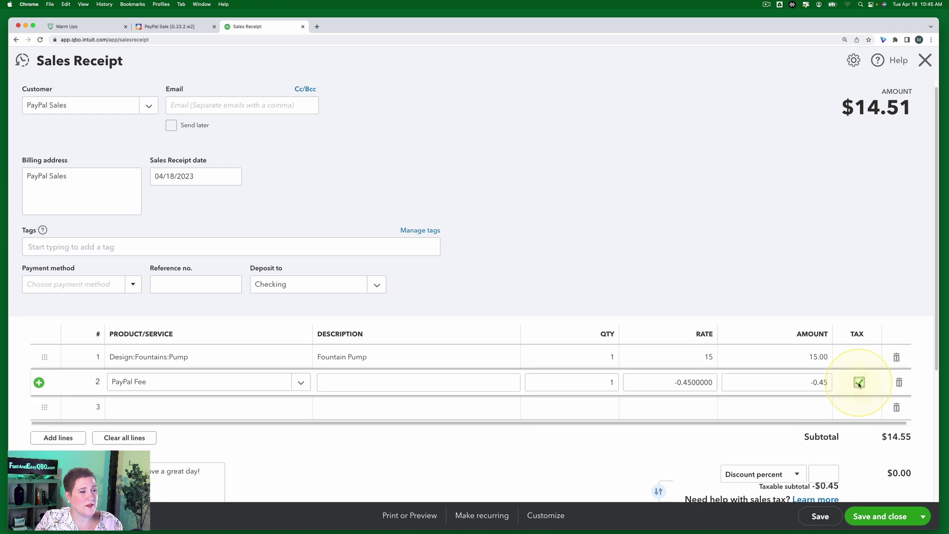
pyautogui.click(859, 383)
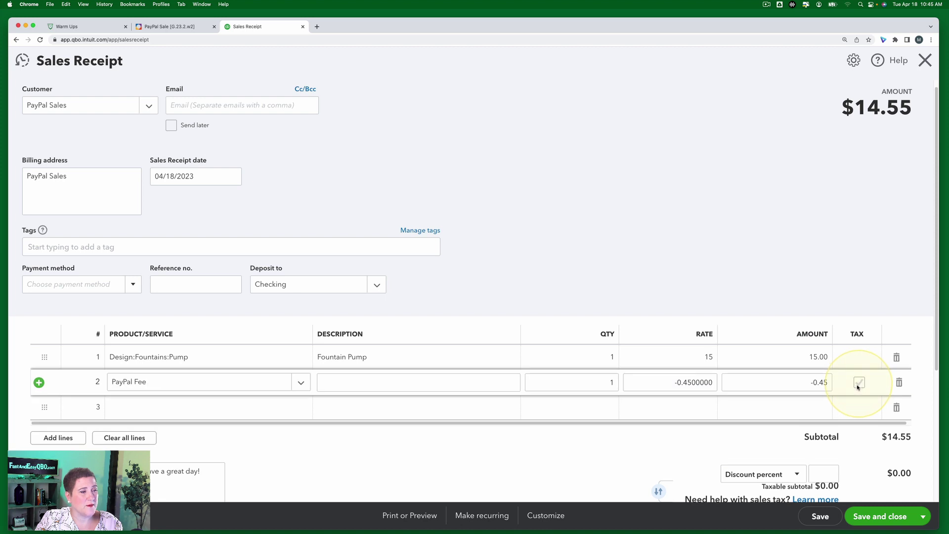
# Step: Recheck the Steps 10 - 12 instructions, then save and close the $14.55 PayPal Sales receipt
pyautogui.click(180, 27)
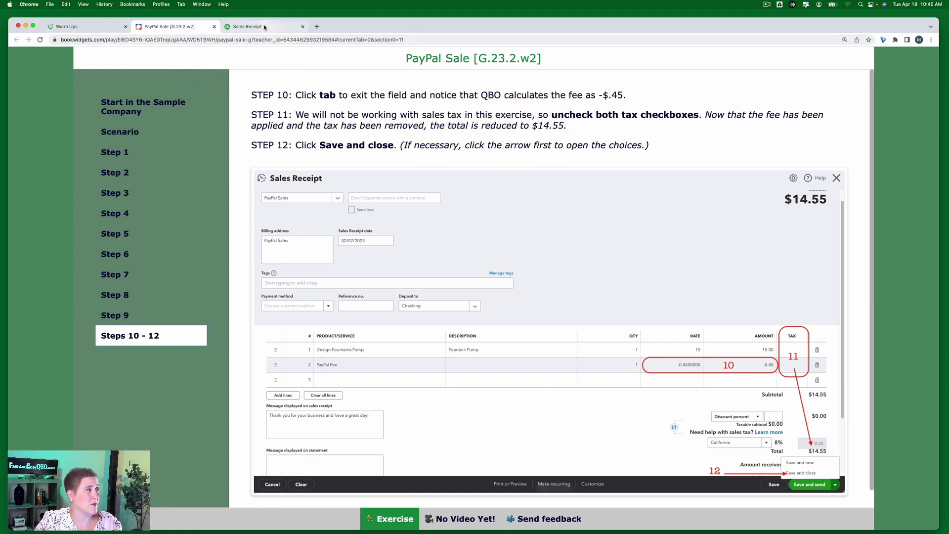
pyautogui.click(247, 26)
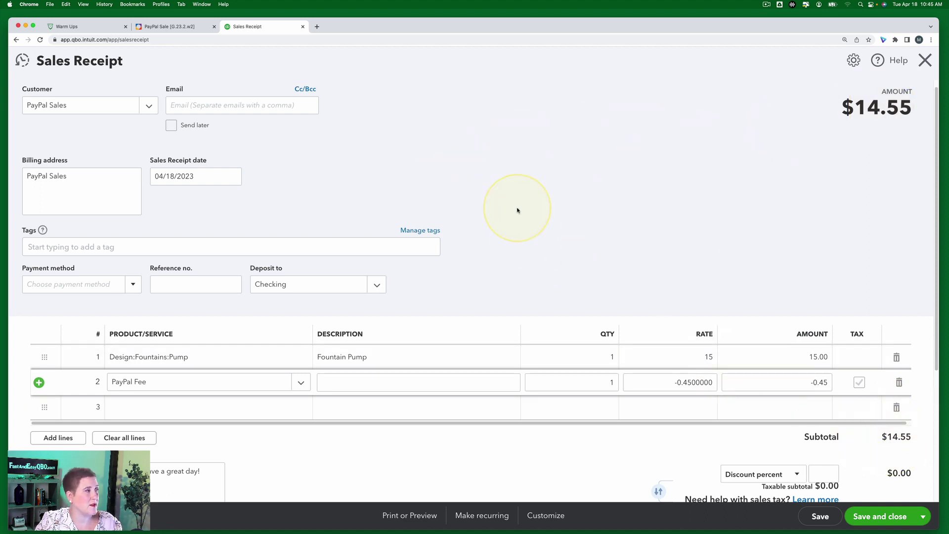
pyautogui.click(187, 28)
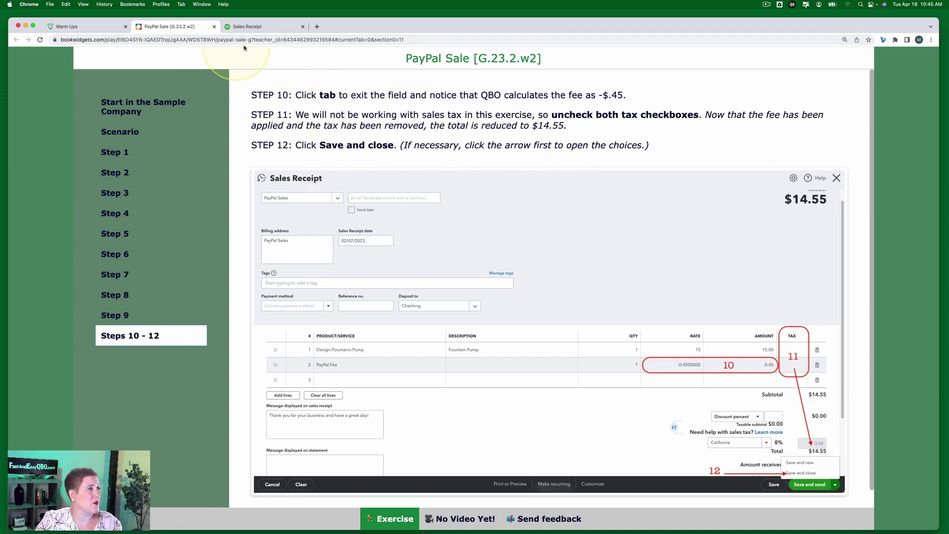
pyautogui.click(257, 27)
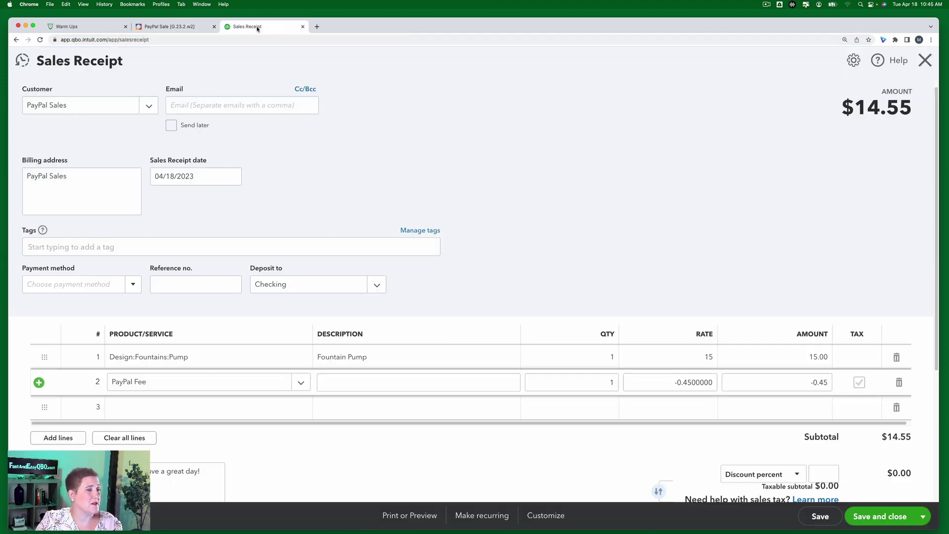
pyautogui.click(885, 518)
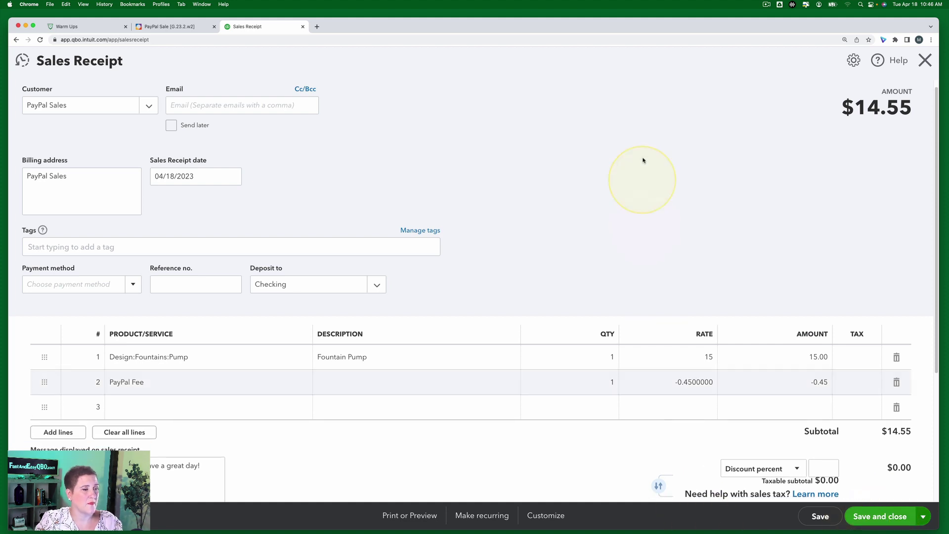